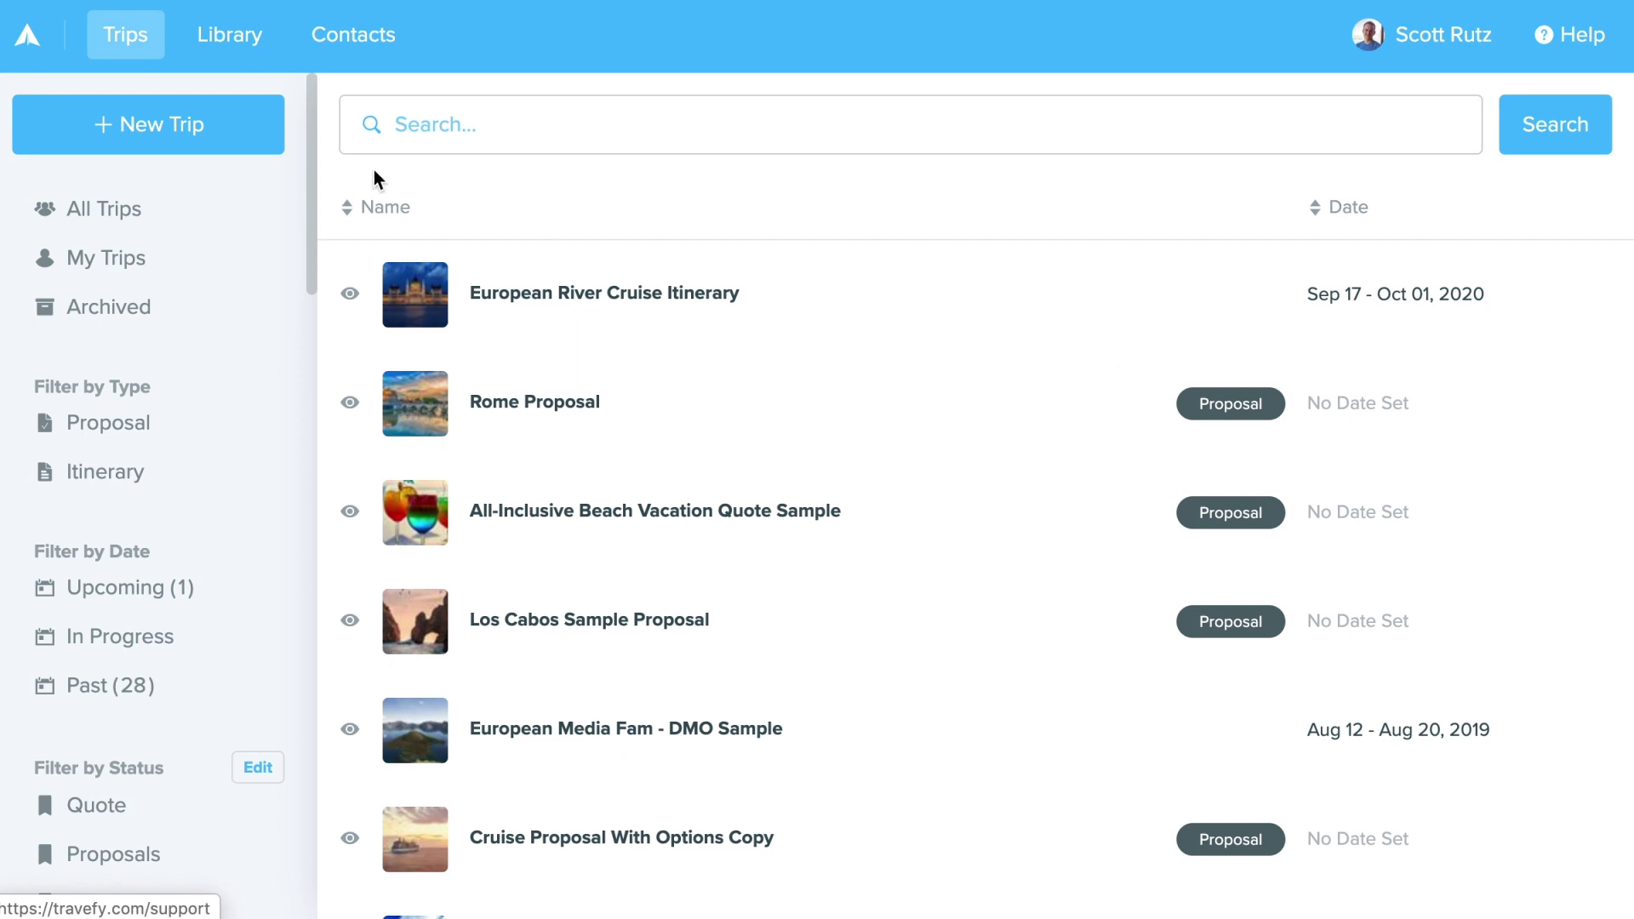
Step: Open the + New Trip menu on the Trips page to show the Itinerary and Proposal options
{"action": "left_click", "coordinate": [245, 151]}
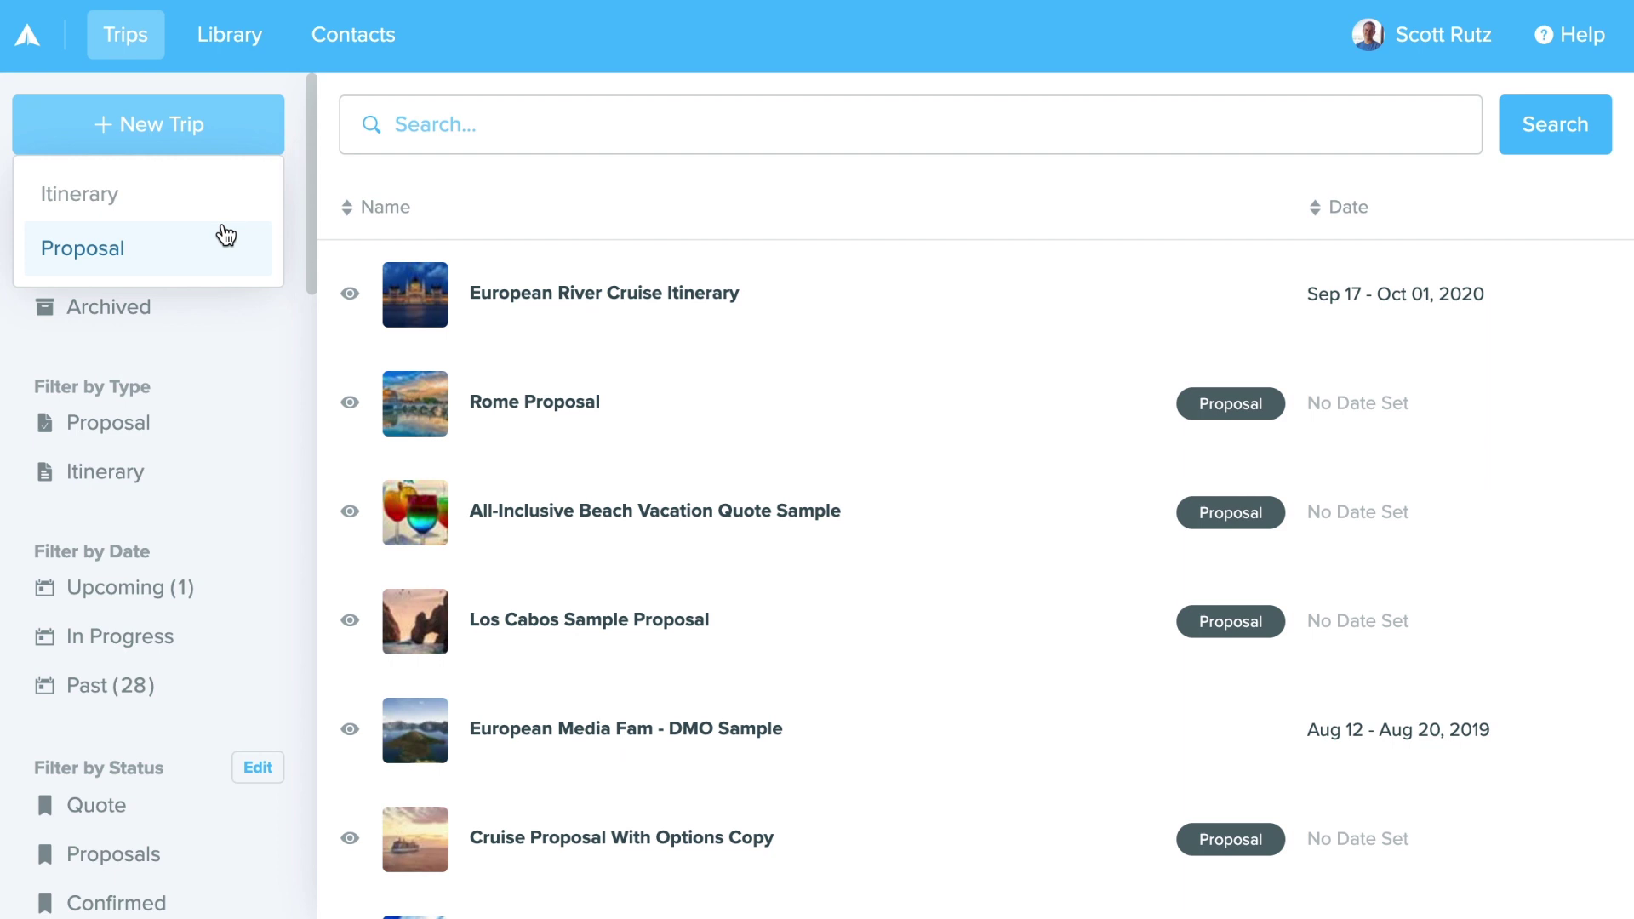
Step: Create a new blank itinerary, which opens in the editor with an empty Day 1
{"action": "left_click", "coordinate": [135, 206]}
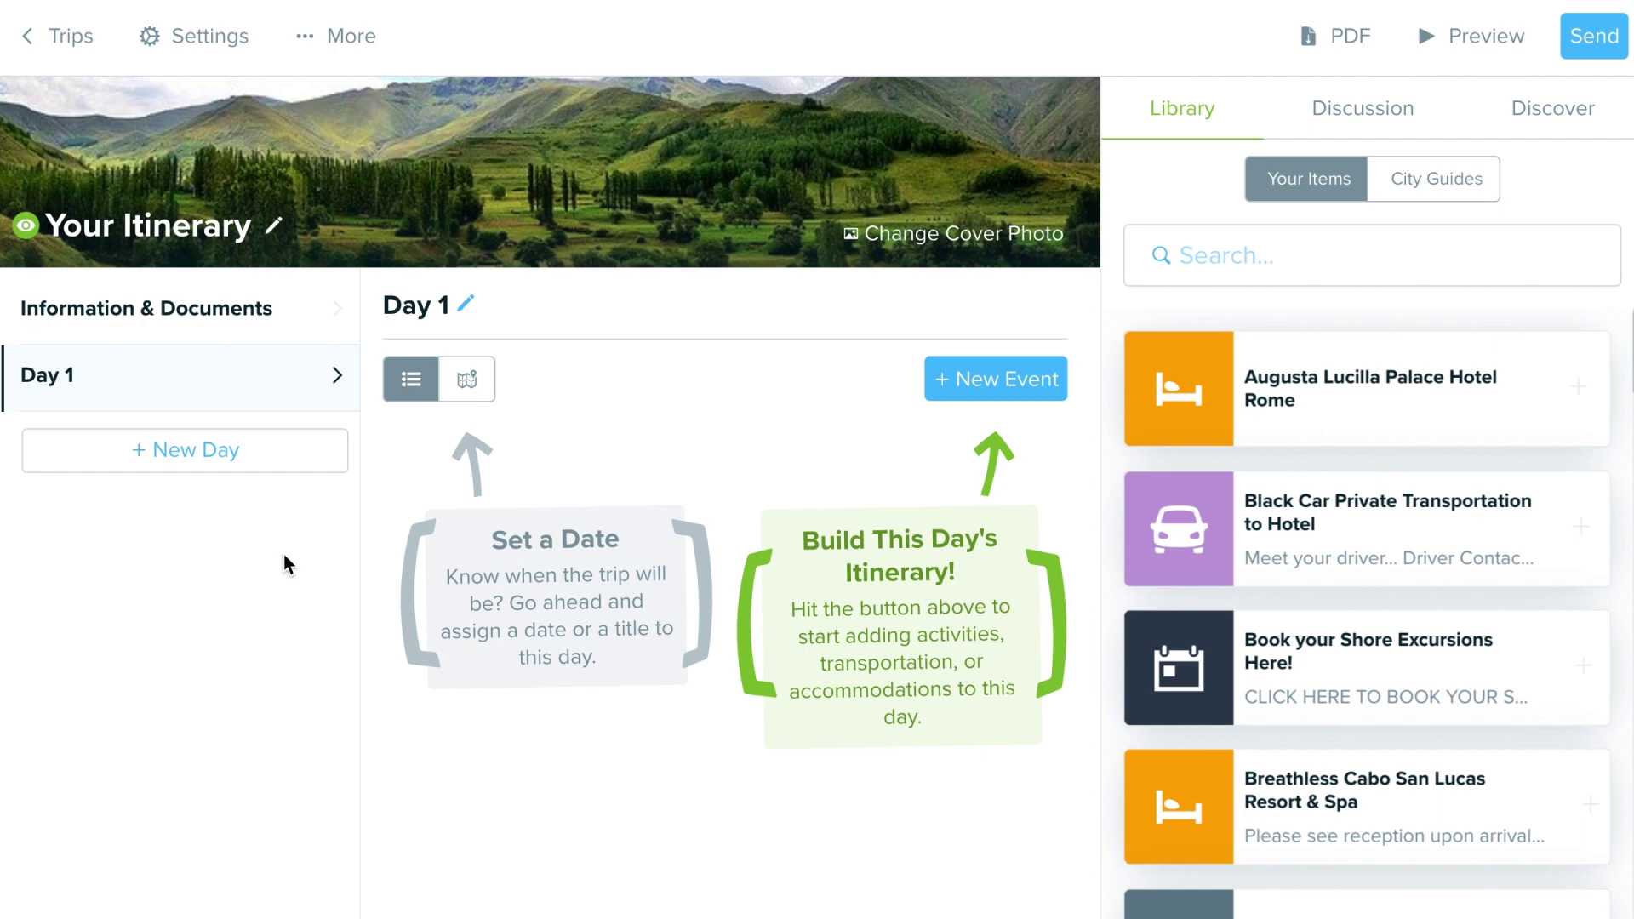
Step: Open the itinerary's Trip Settings and look through its start date, price, description and messaging options
{"action": "left_click", "coordinate": [213, 51]}
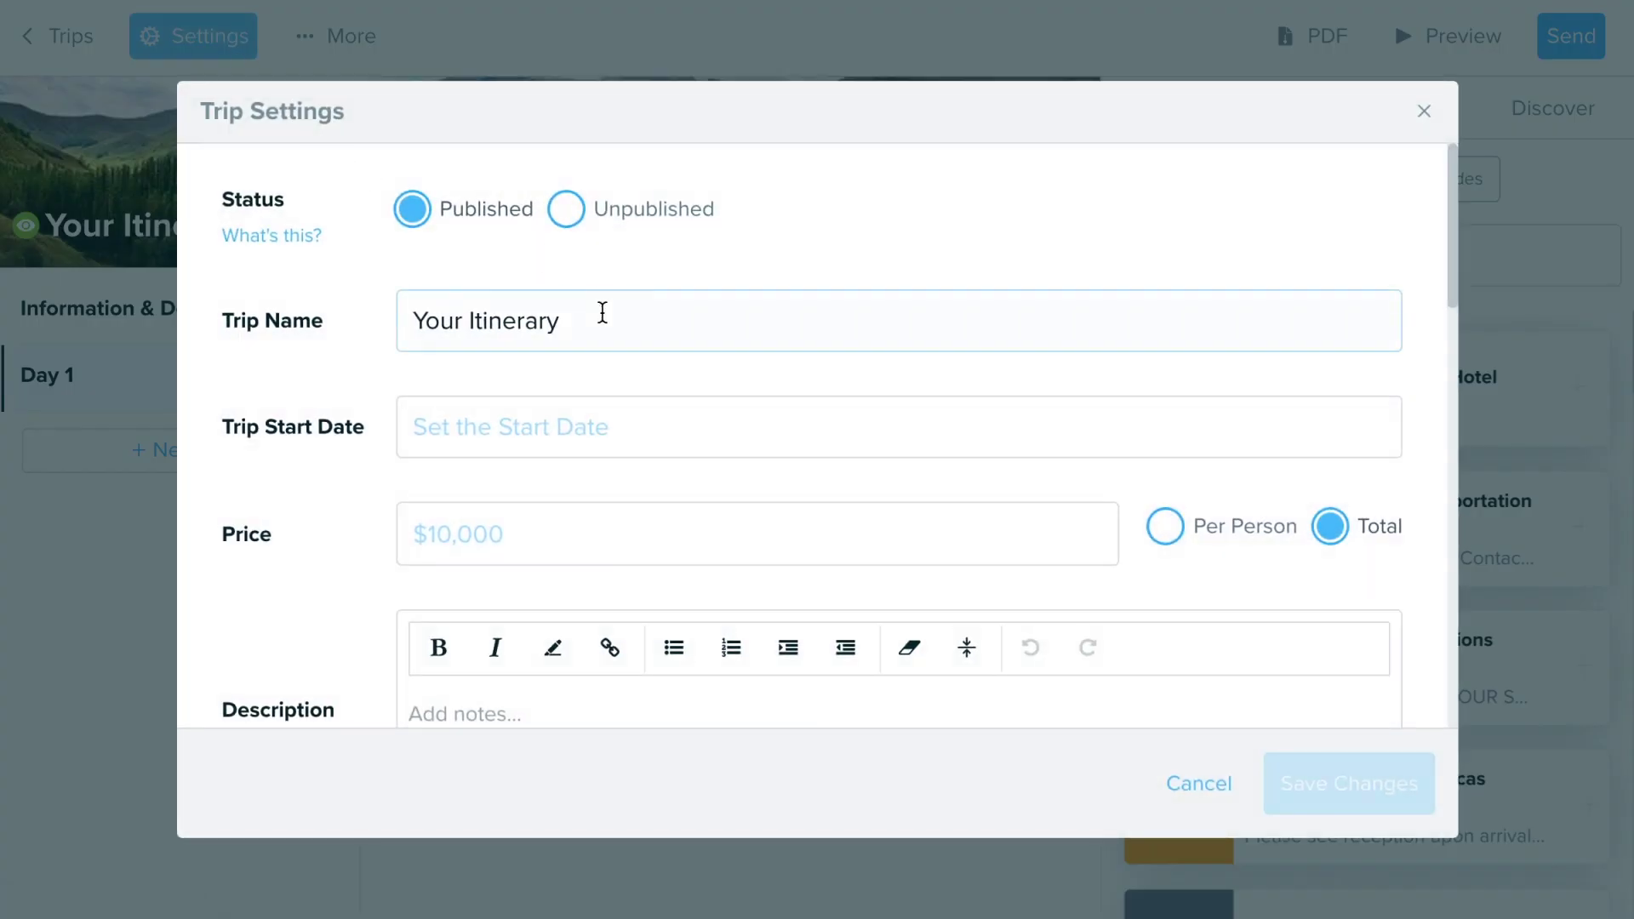
{"action": "scroll", "coordinate": [401, 398], "scroll_direction": "down", "scroll_amount": 1}
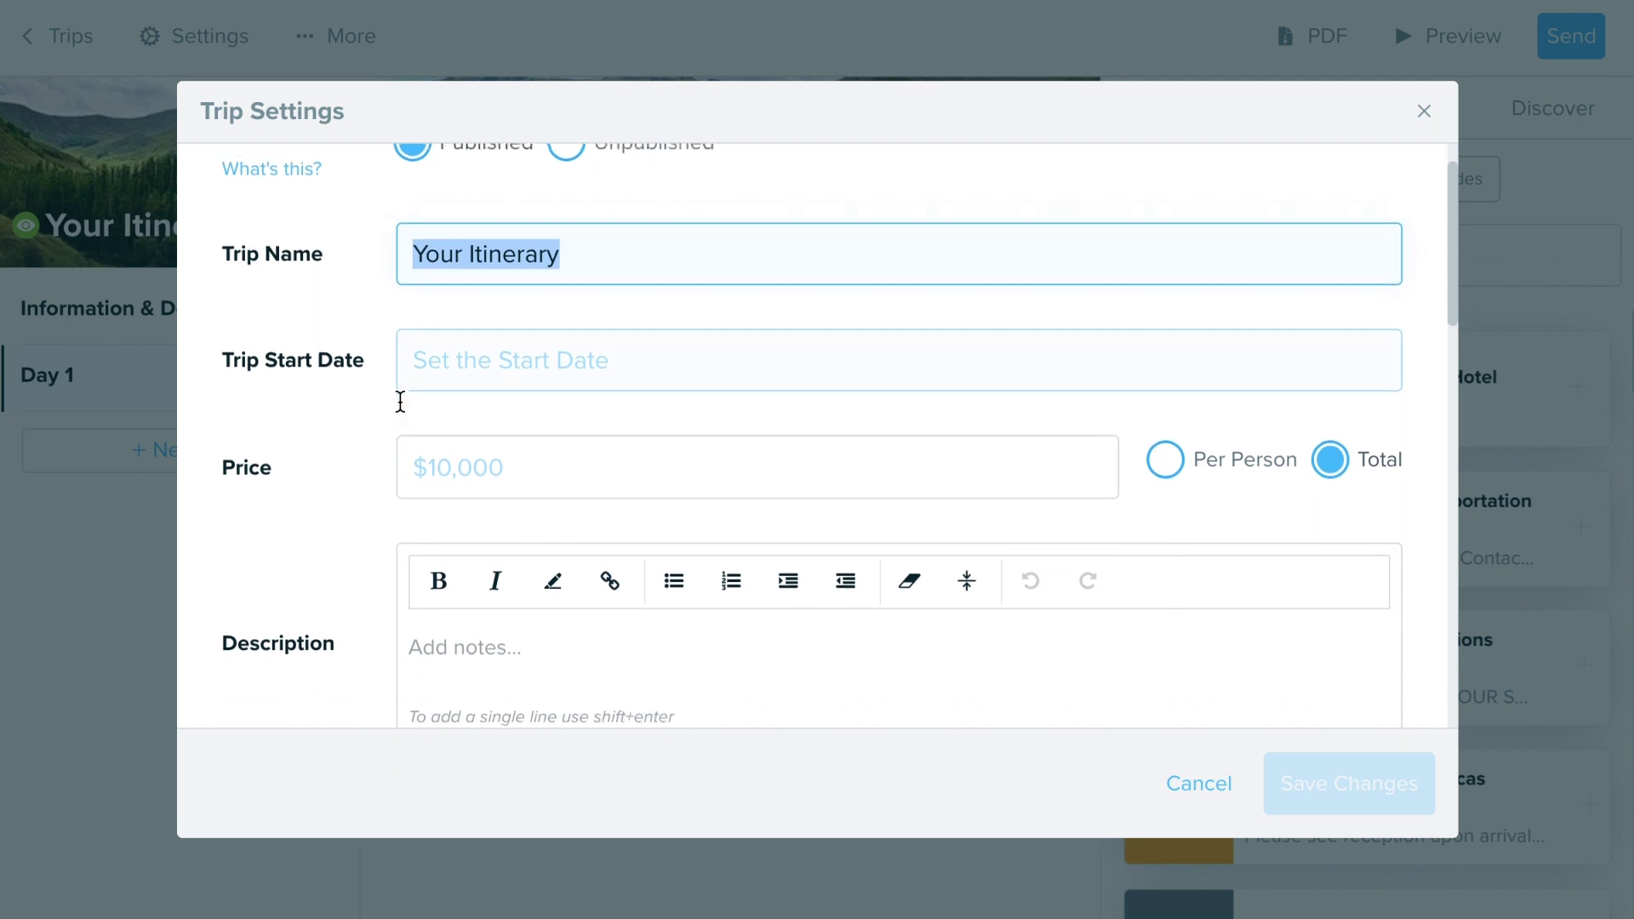
{"action": "scroll", "coordinate": [423, 393], "scroll_direction": "down", "scroll_amount": 1}
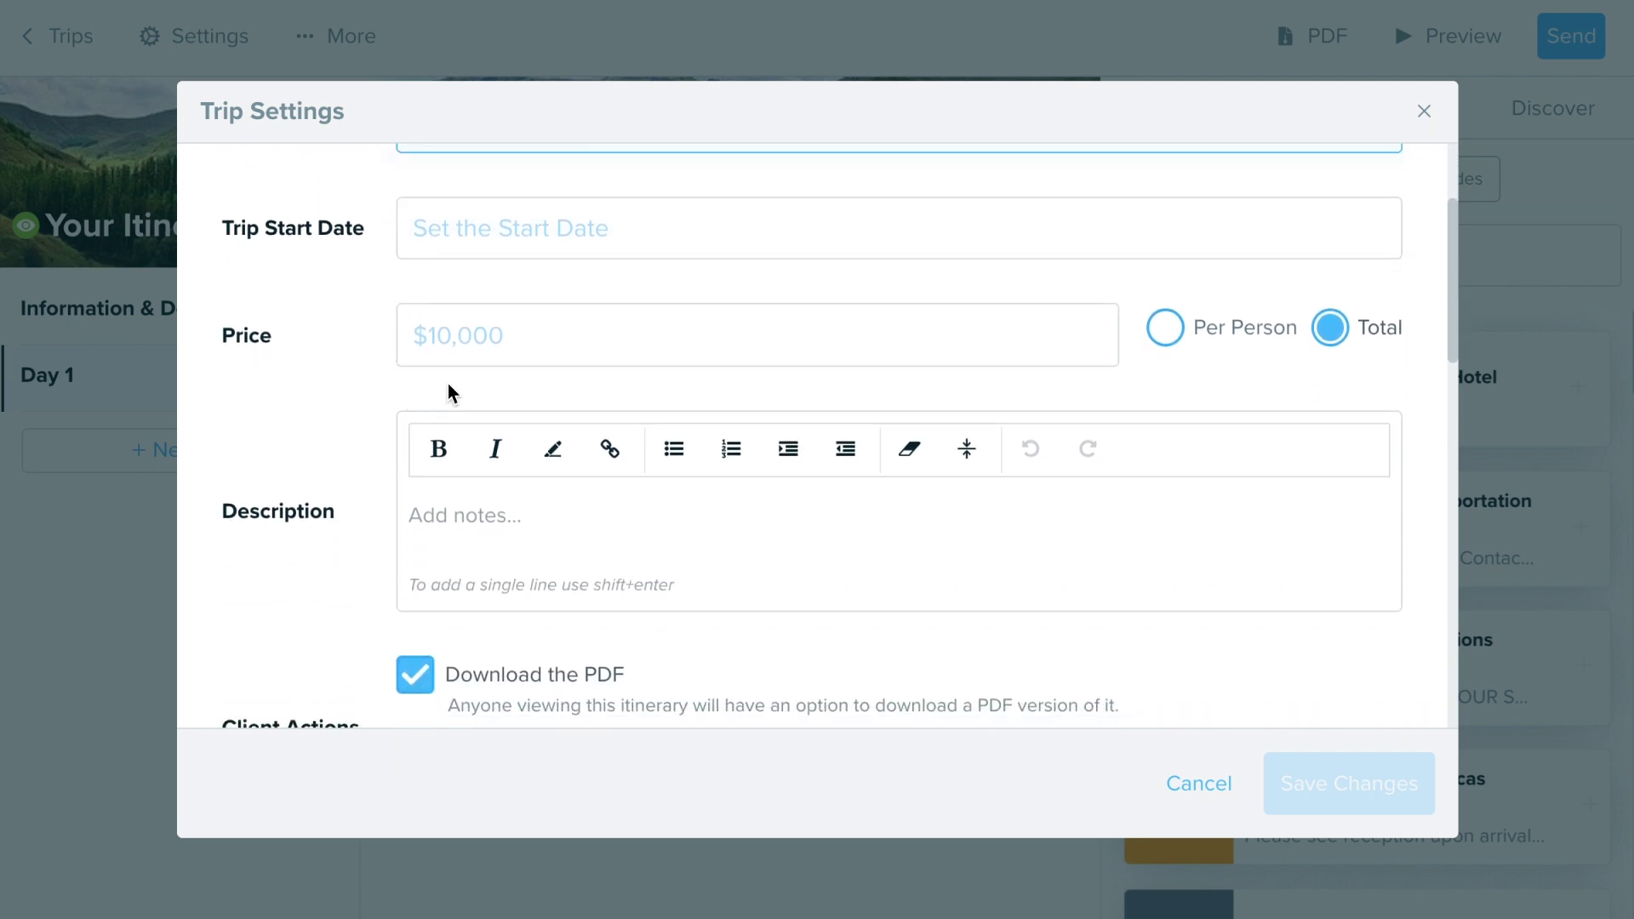
{"action": "scroll", "coordinate": [448, 390], "scroll_direction": "down", "scroll_amount": 1}
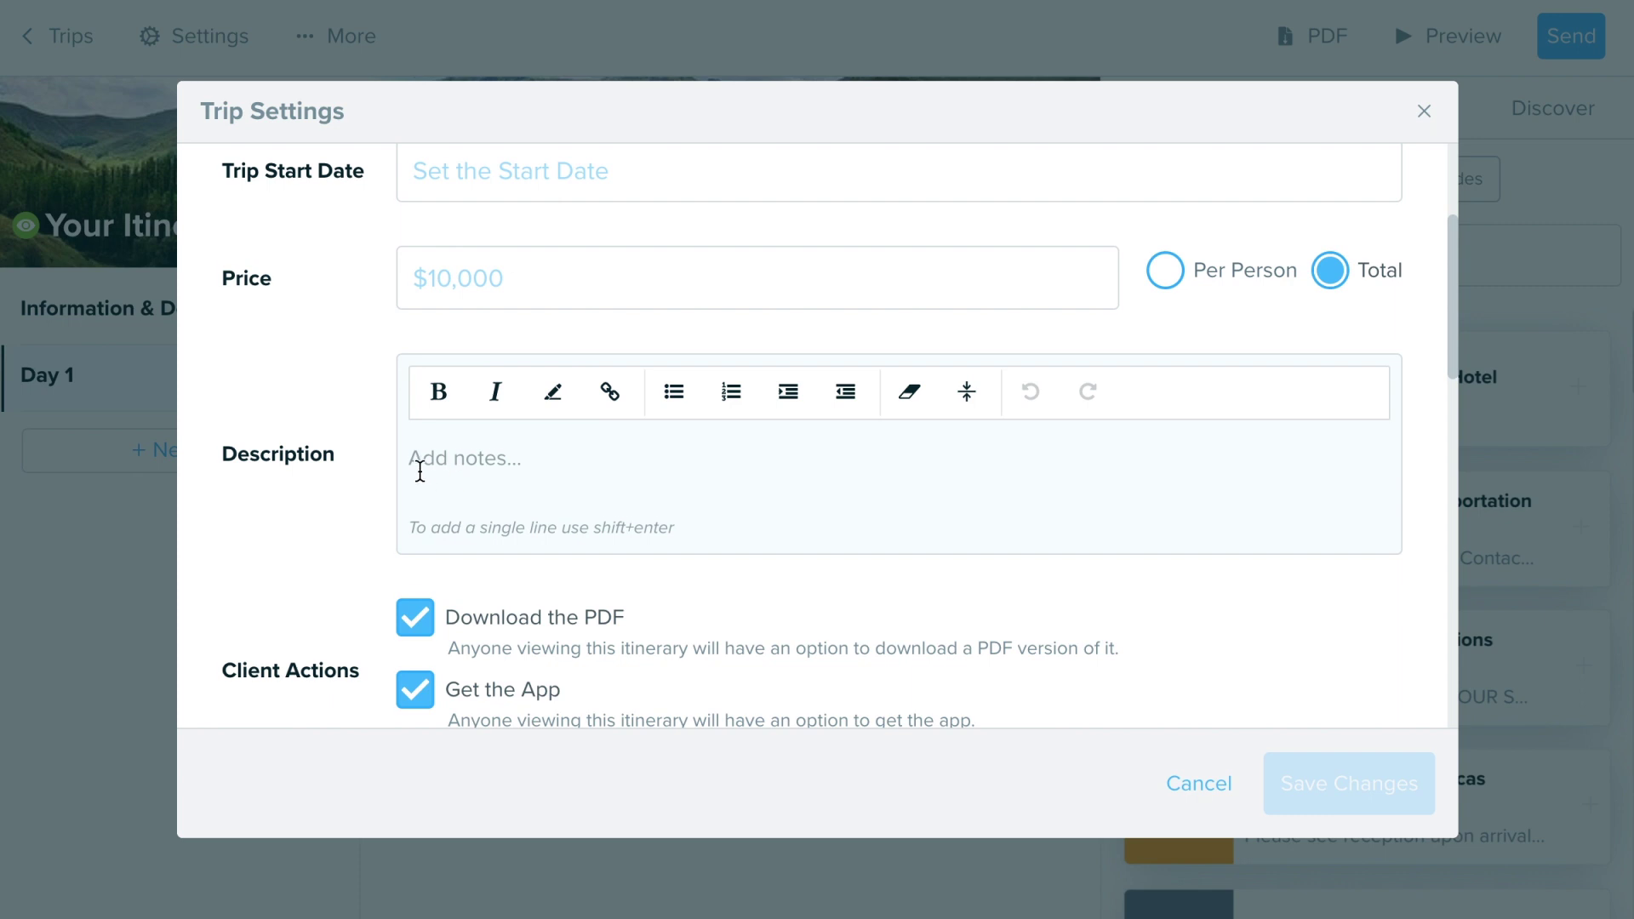
{"action": "scroll", "coordinate": [419, 468], "scroll_direction": "down", "scroll_amount": 1}
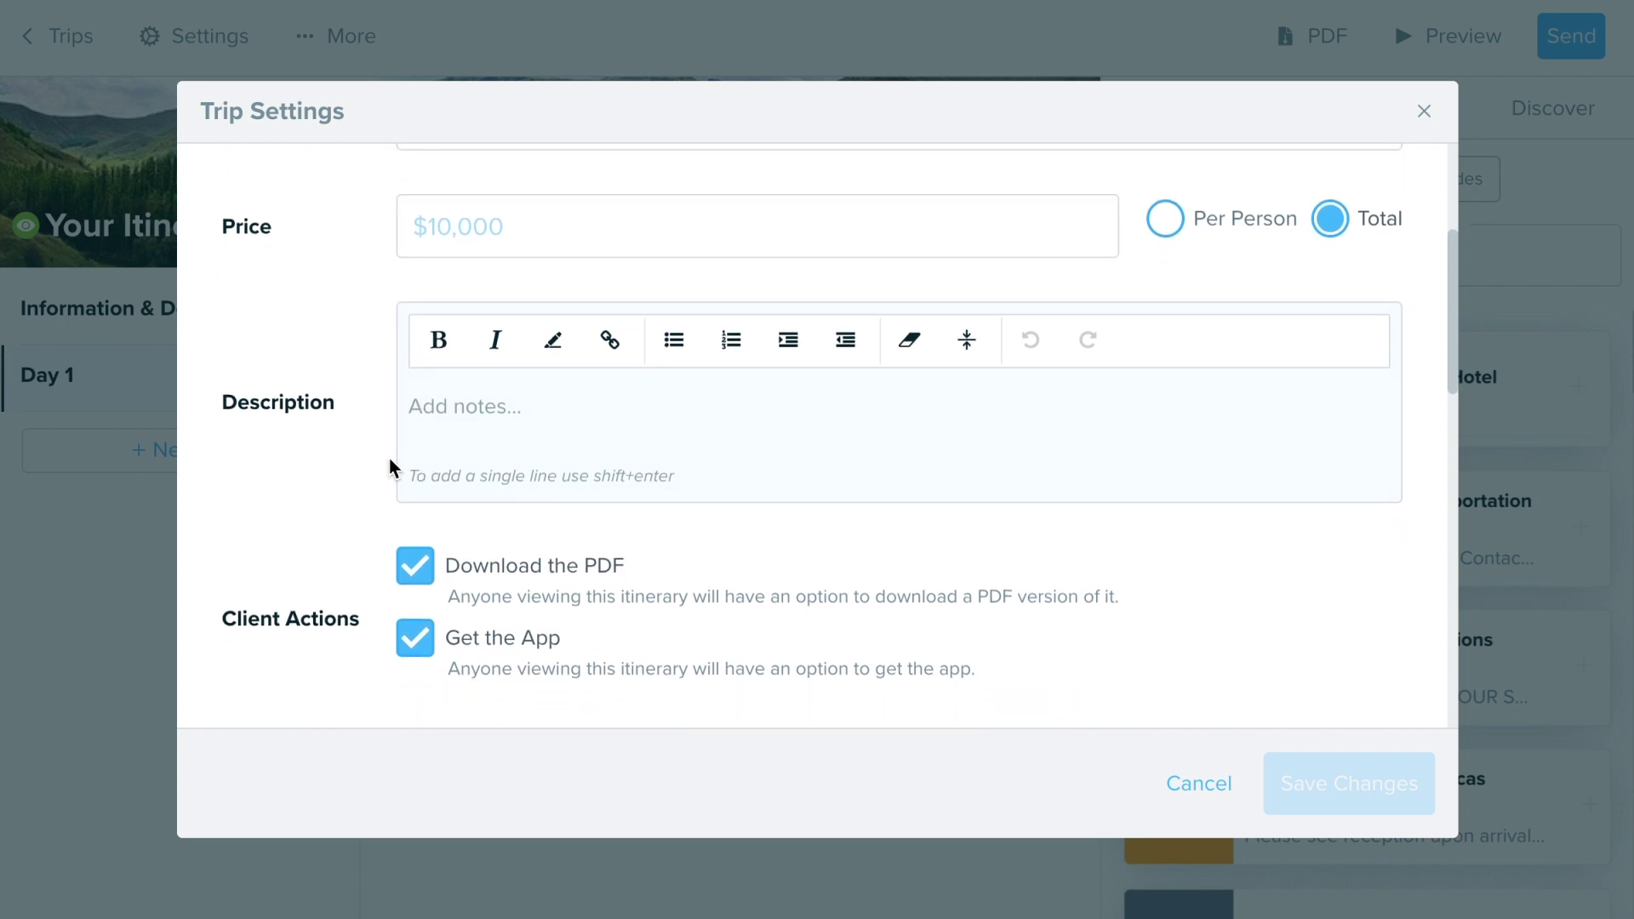
{"action": "scroll", "coordinate": [389, 460], "scroll_direction": "down", "scroll_amount": 5}
{"action": "scroll", "coordinate": [413, 481], "scroll_direction": "down", "scroll_amount": 1}
{"action": "scroll", "coordinate": [413, 477], "scroll_direction": "down", "scroll_amount": 2}
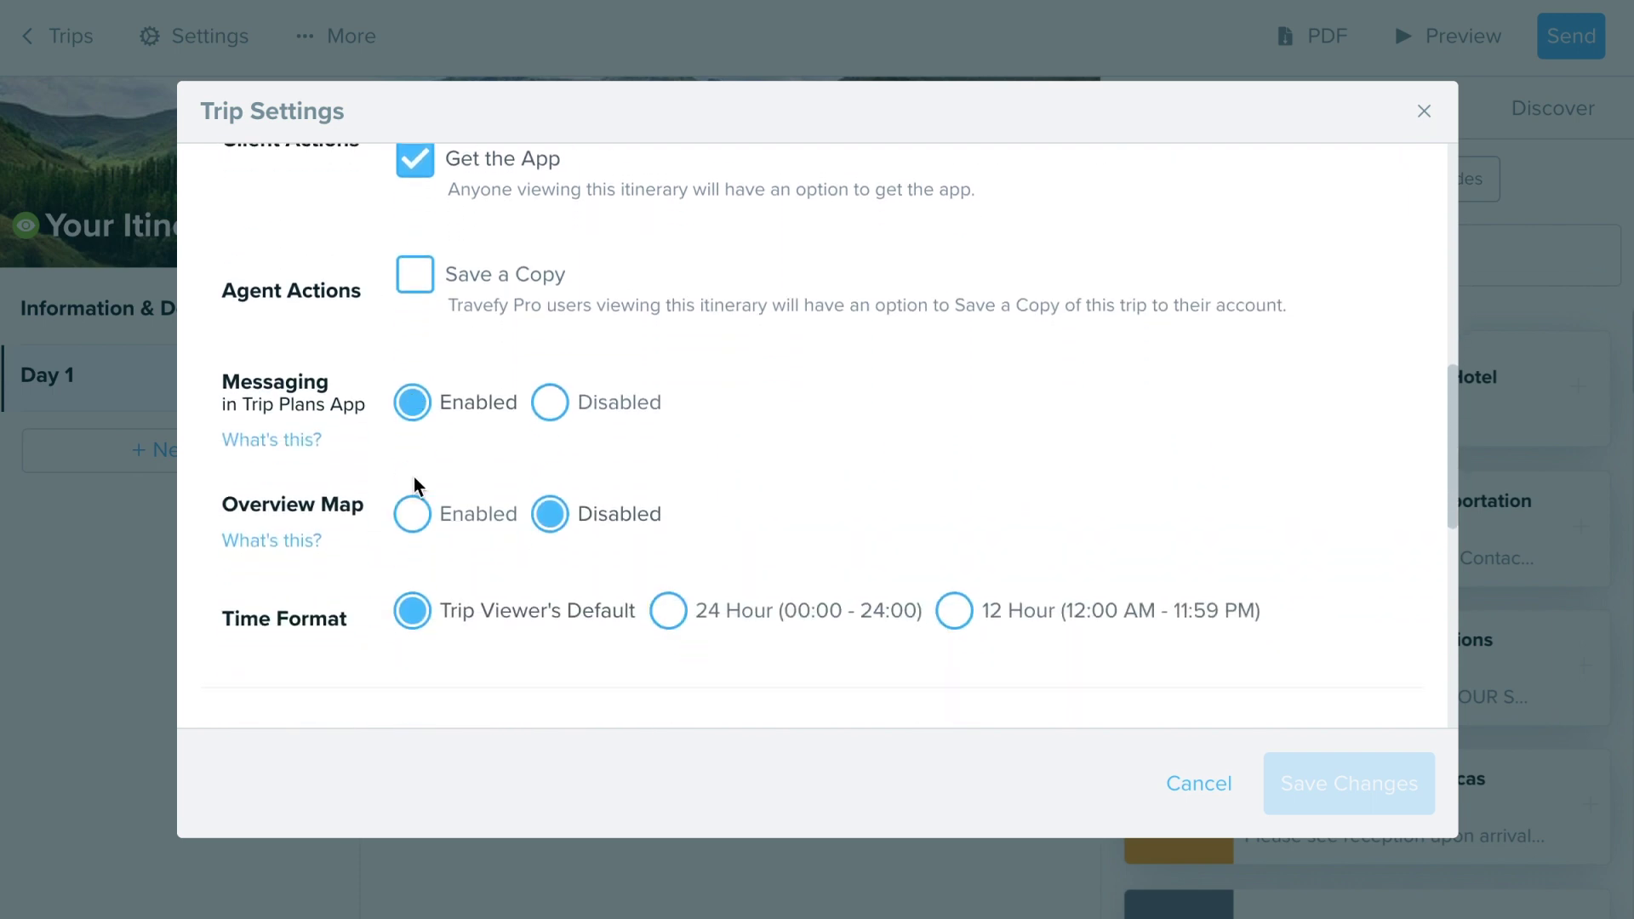
{"action": "scroll", "coordinate": [414, 476], "scroll_direction": "up", "scroll_amount": 6}
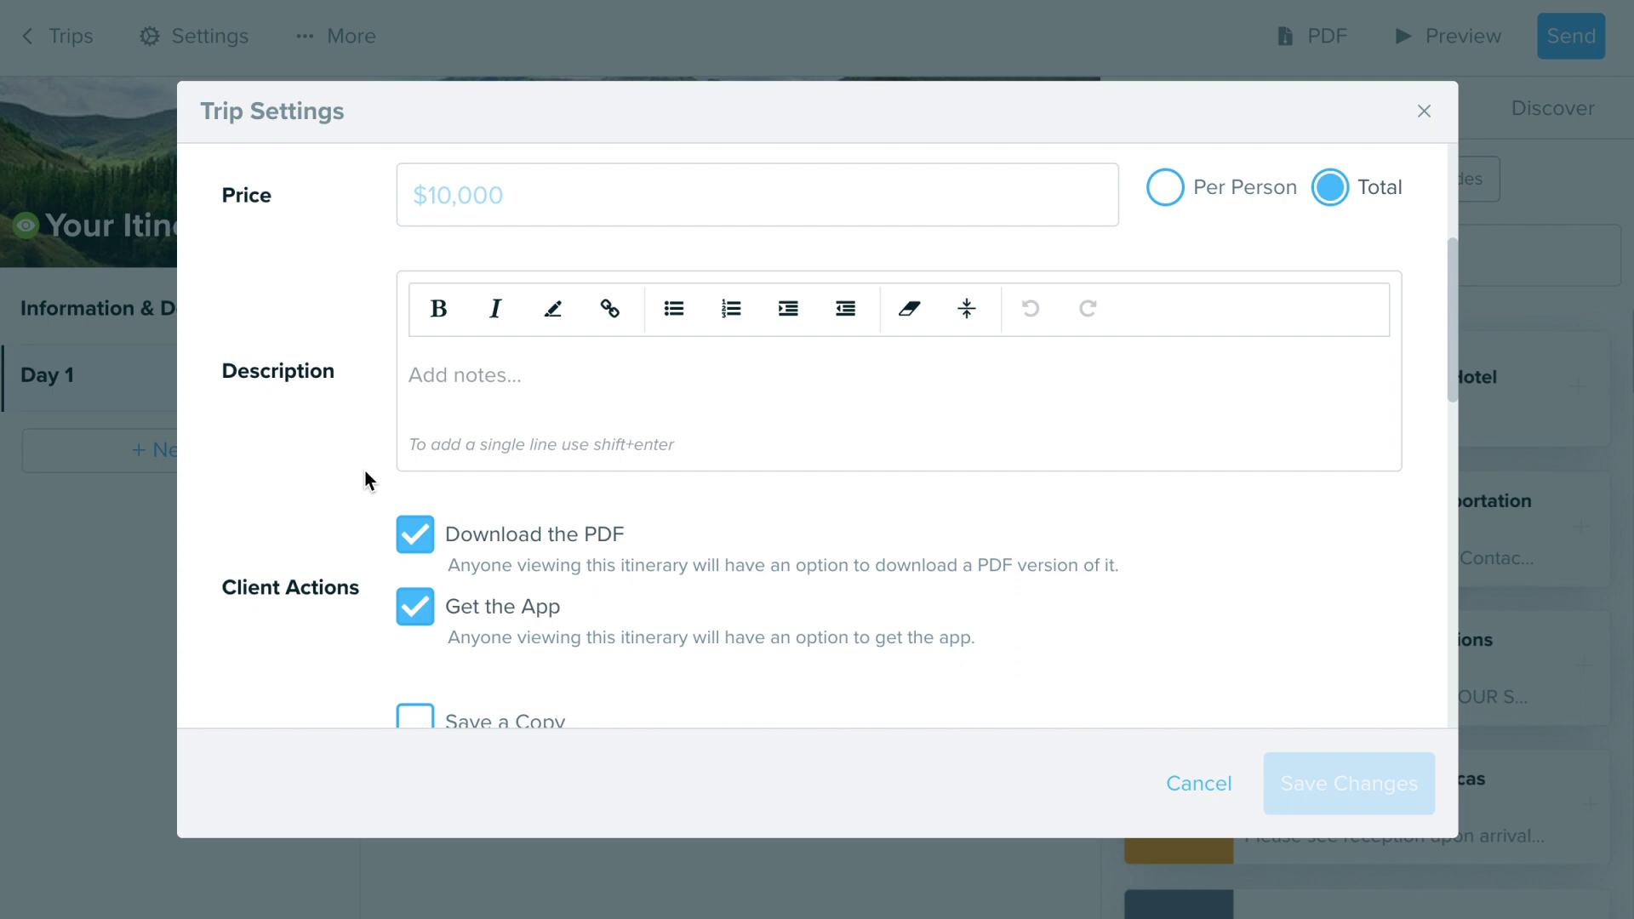
{"action": "scroll", "coordinate": [364, 476], "scroll_direction": "up", "scroll_amount": 5}
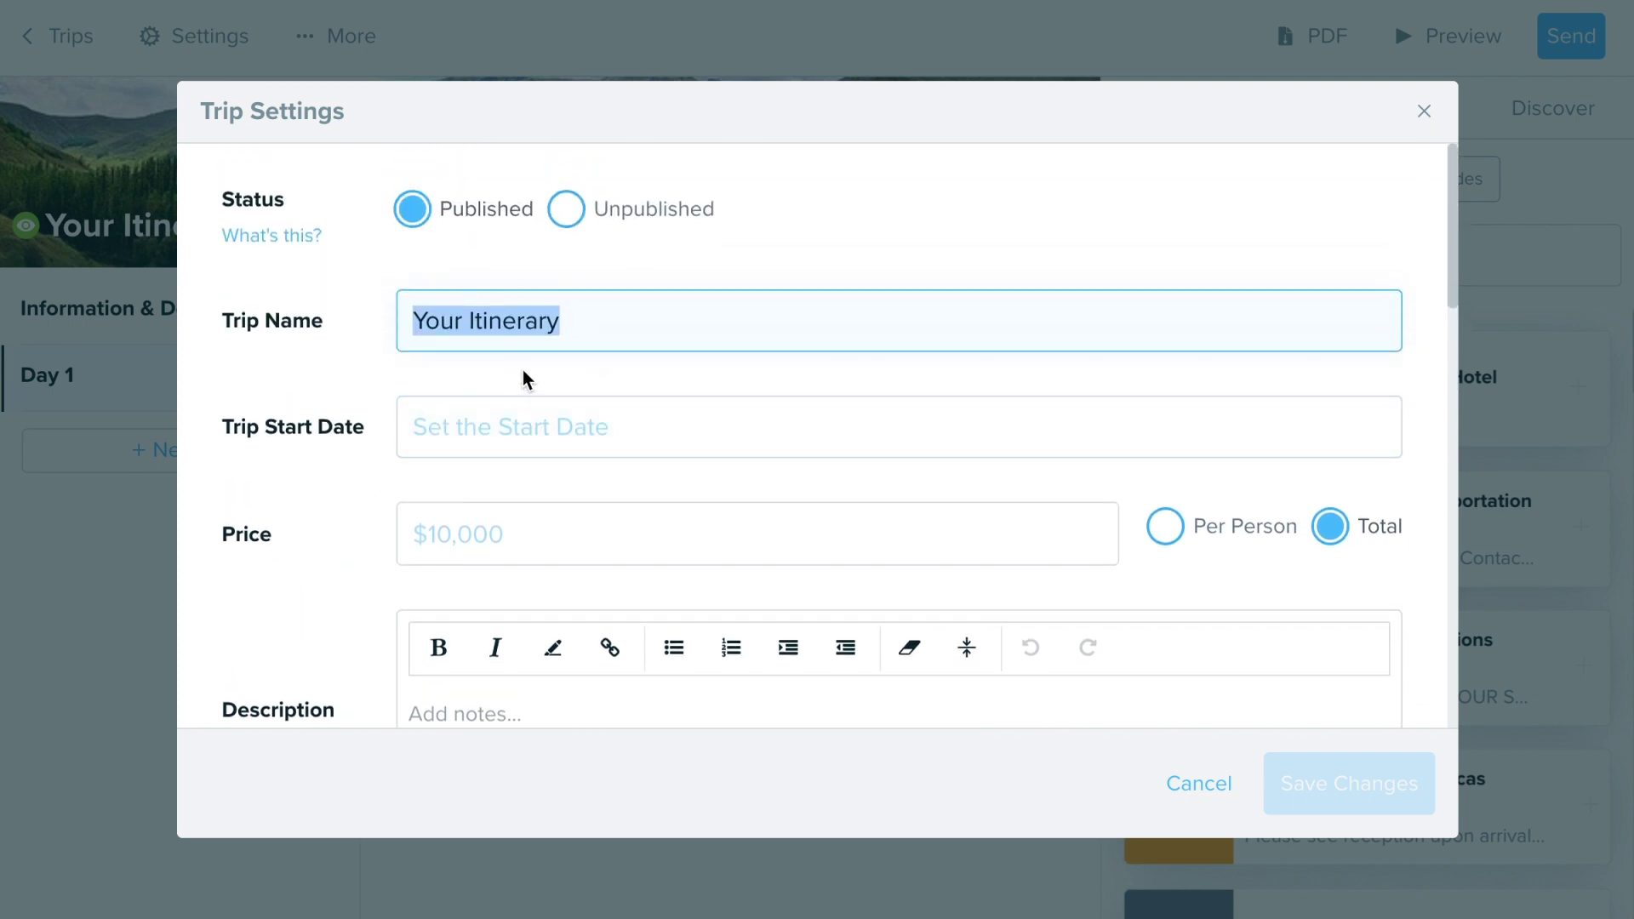
Step: Close Trip Settings unchanged, add Day 2 and Day 3, then reopen the trip settings
{"action": "left_click", "coordinate": [1424, 113]}
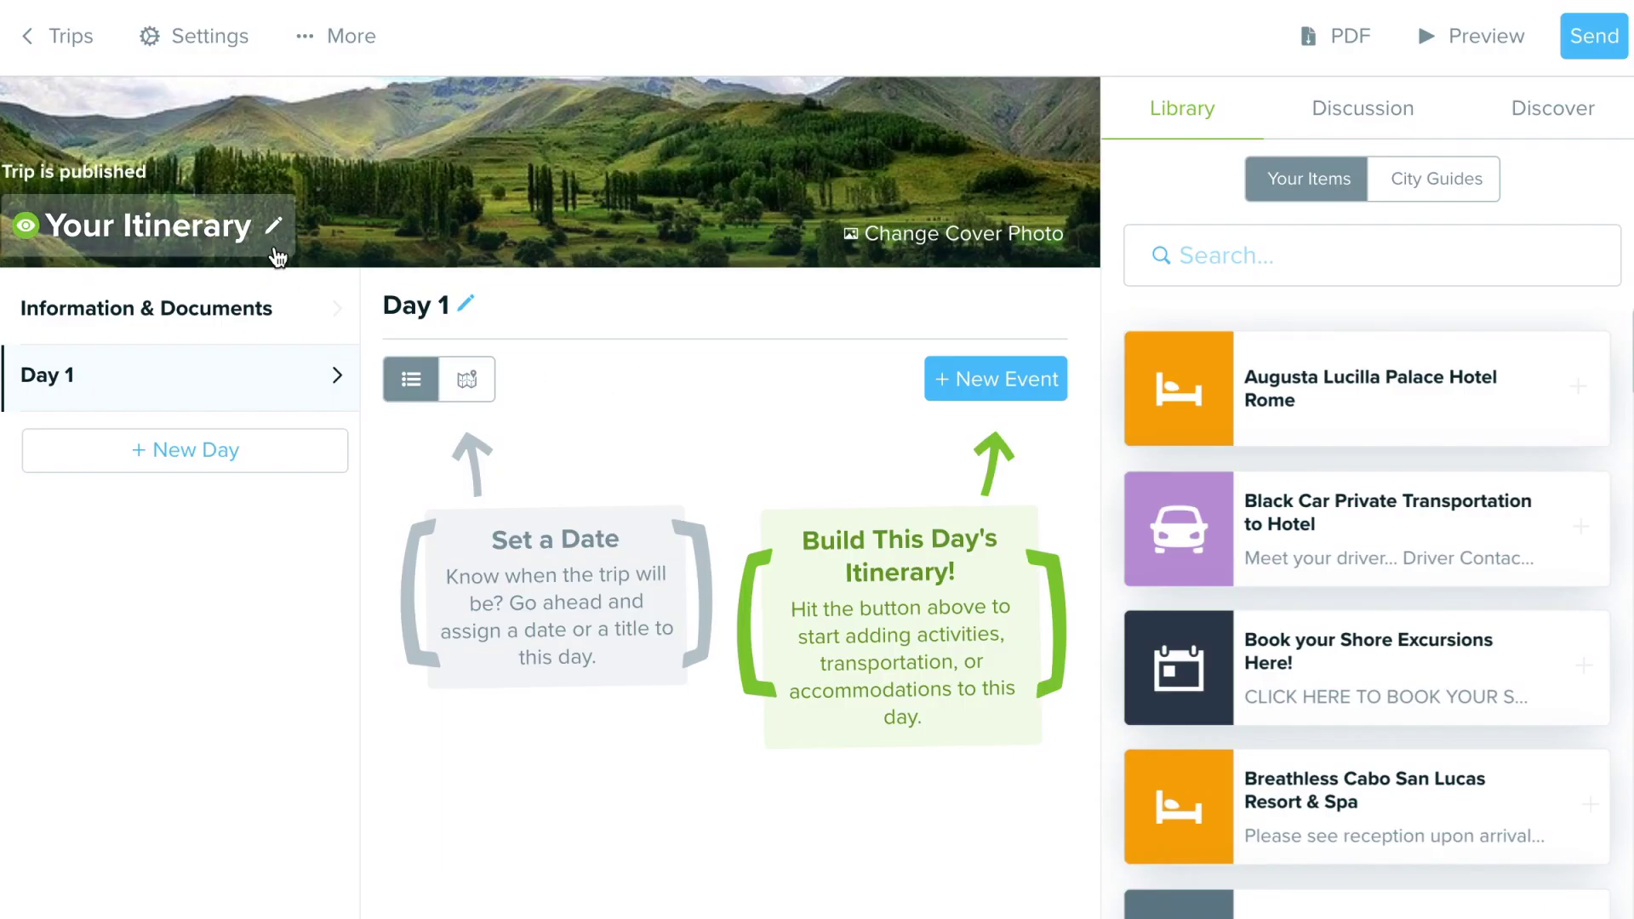
{"action": "left_click", "coordinate": [244, 459]}
{"action": "left_click", "coordinate": [260, 525]}
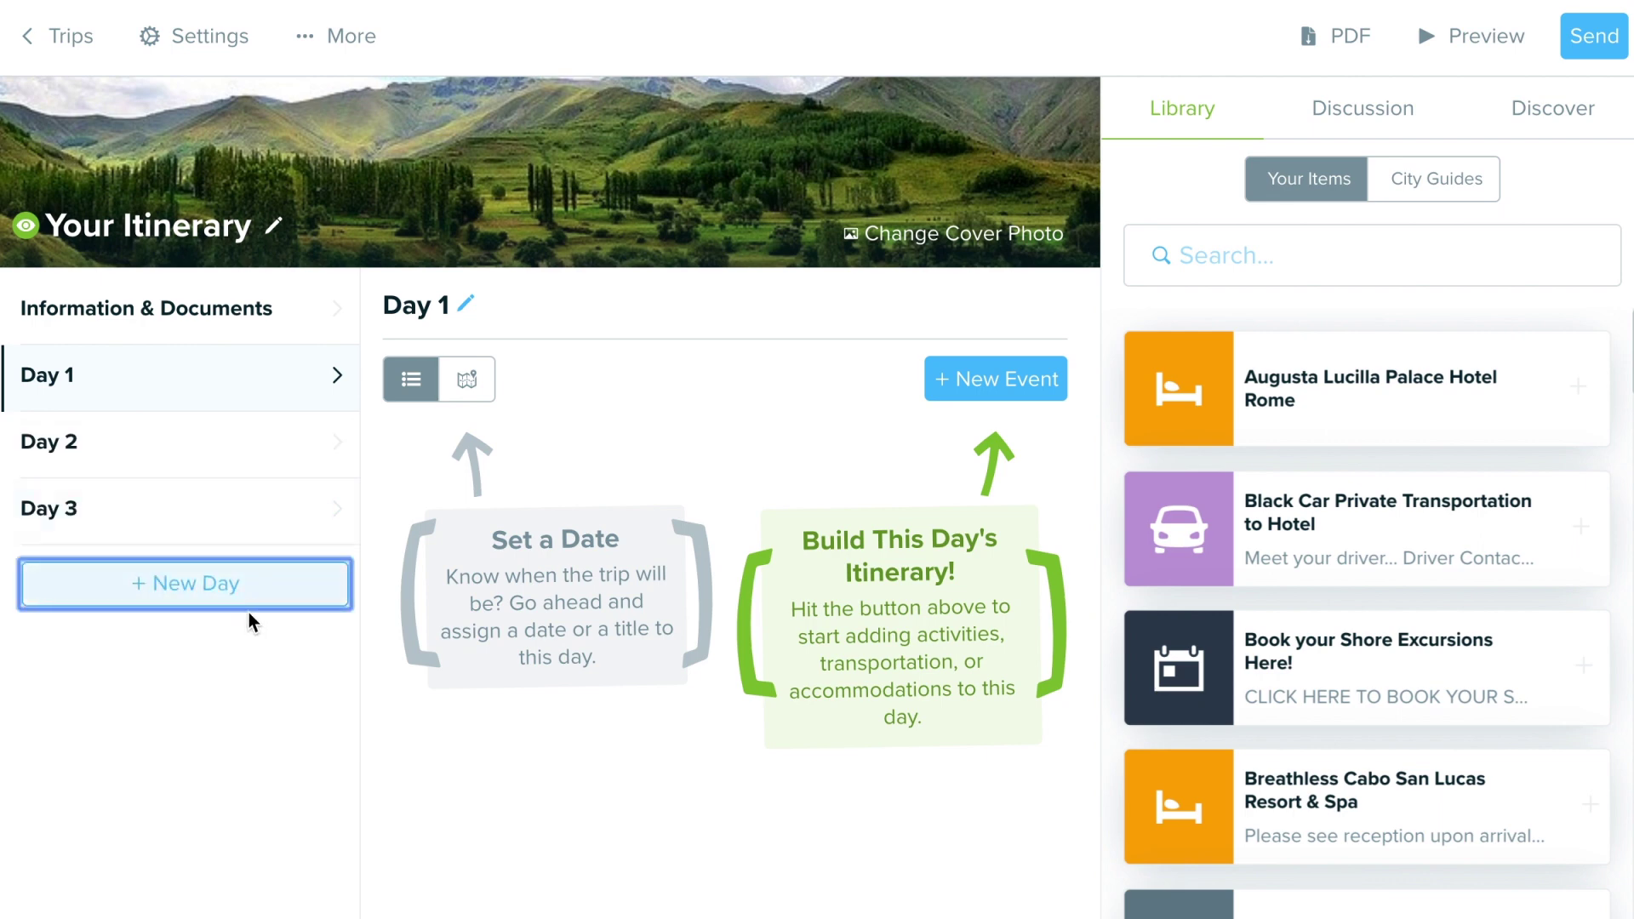
{"action": "left_click", "coordinate": [273, 226]}
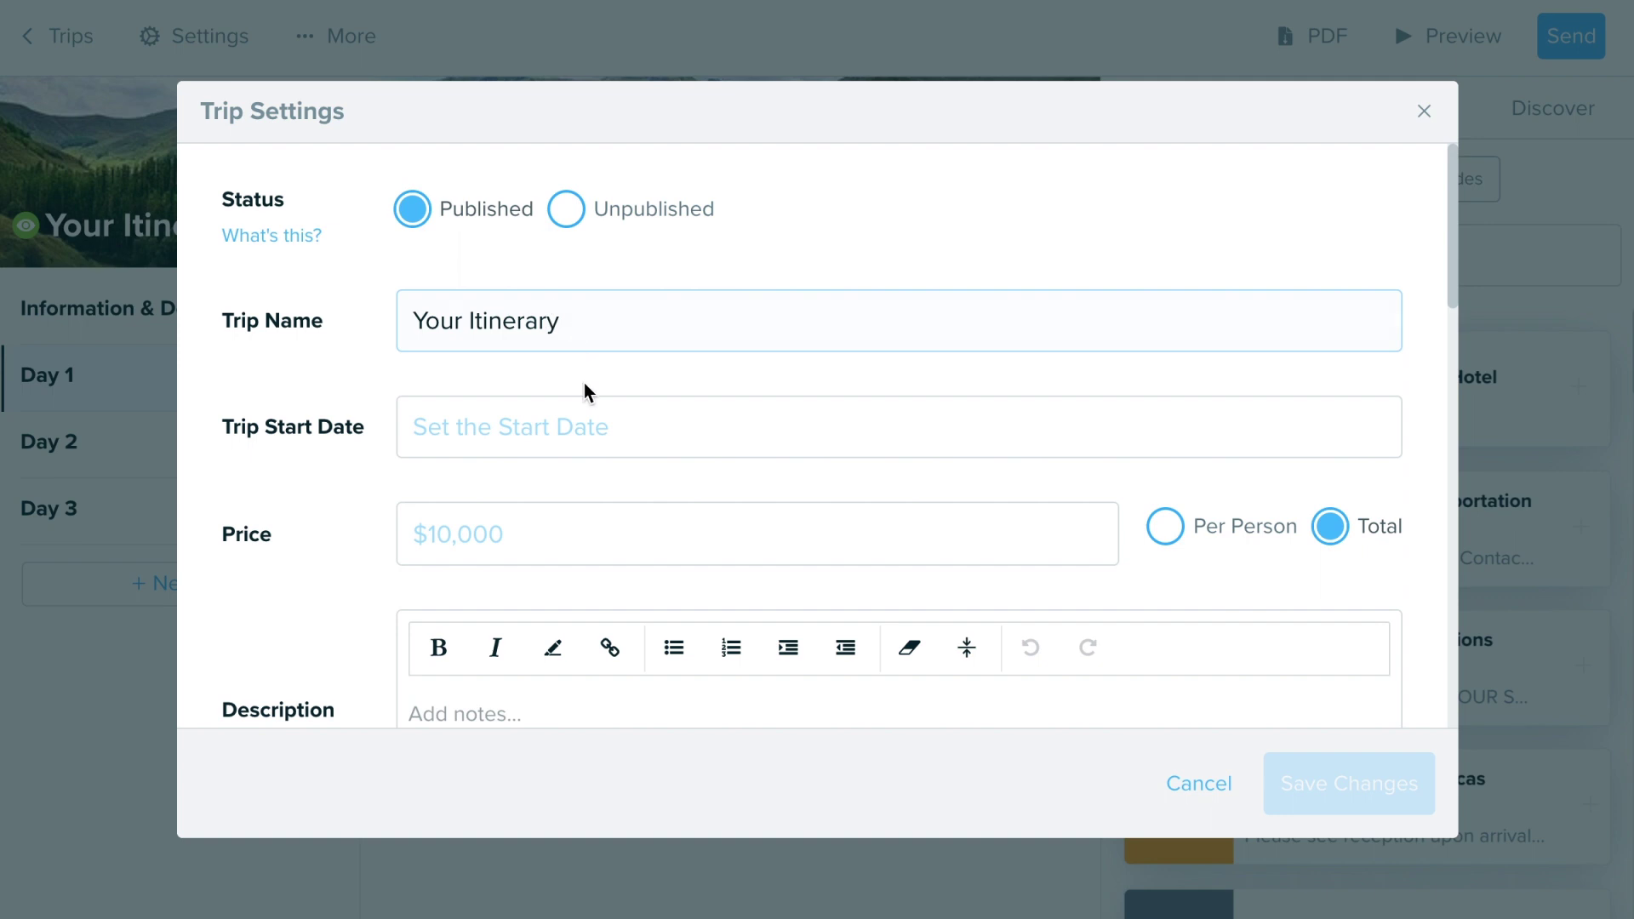
Step: Set the trip start date to Friday, December 6, 2019 and save the change
{"action": "left_click", "coordinate": [585, 422]}
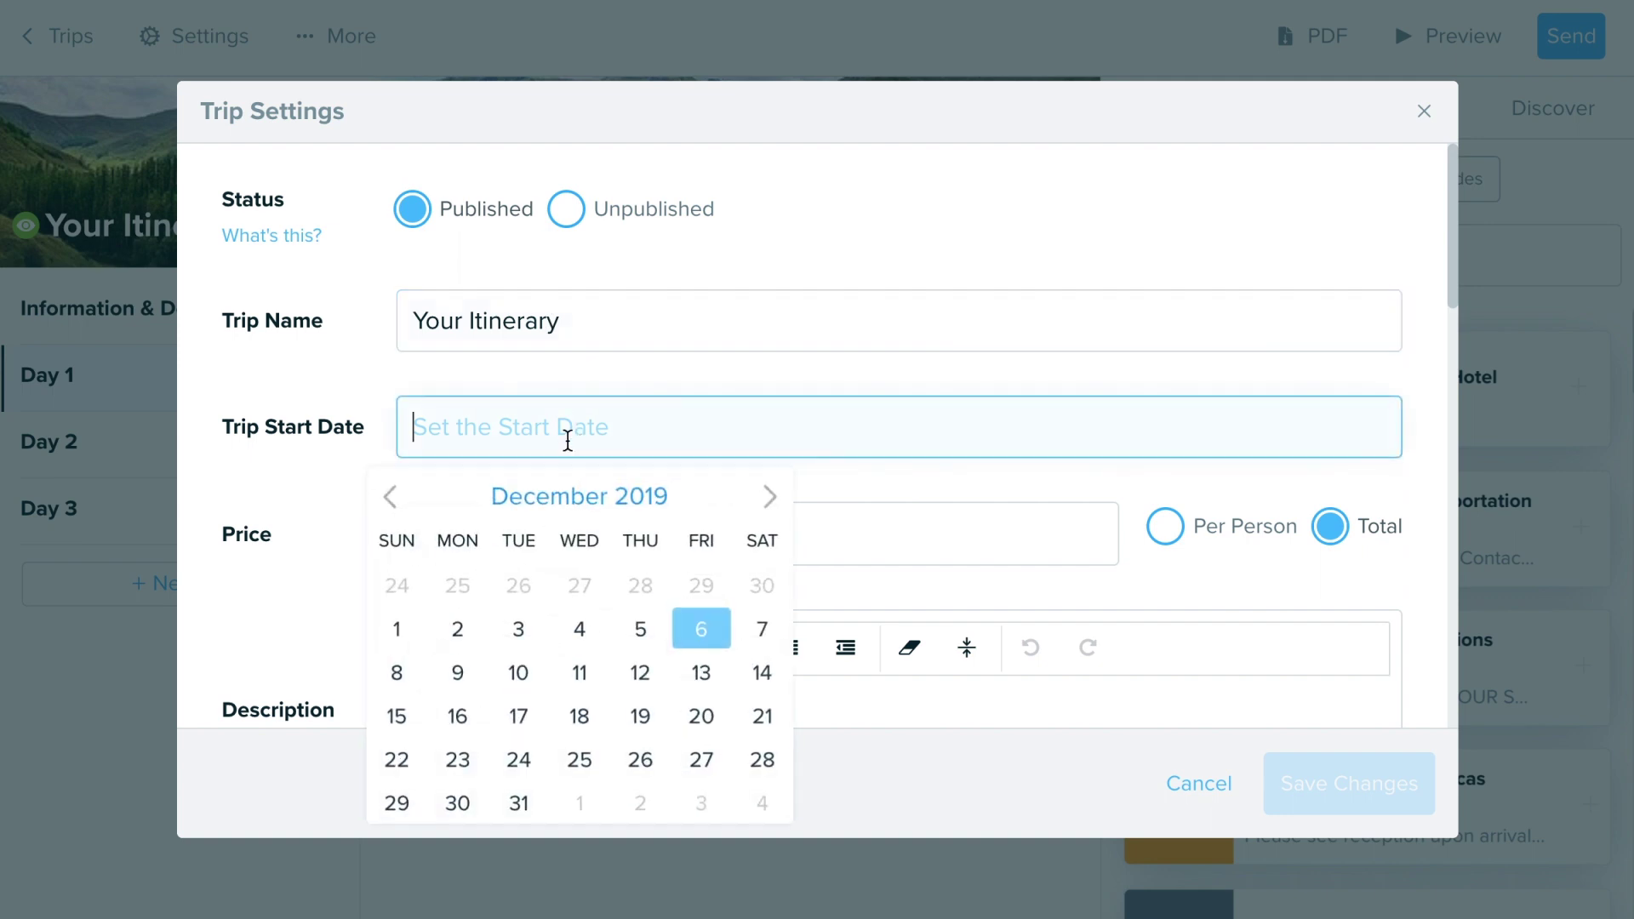
{"action": "left_click", "coordinate": [711, 638]}
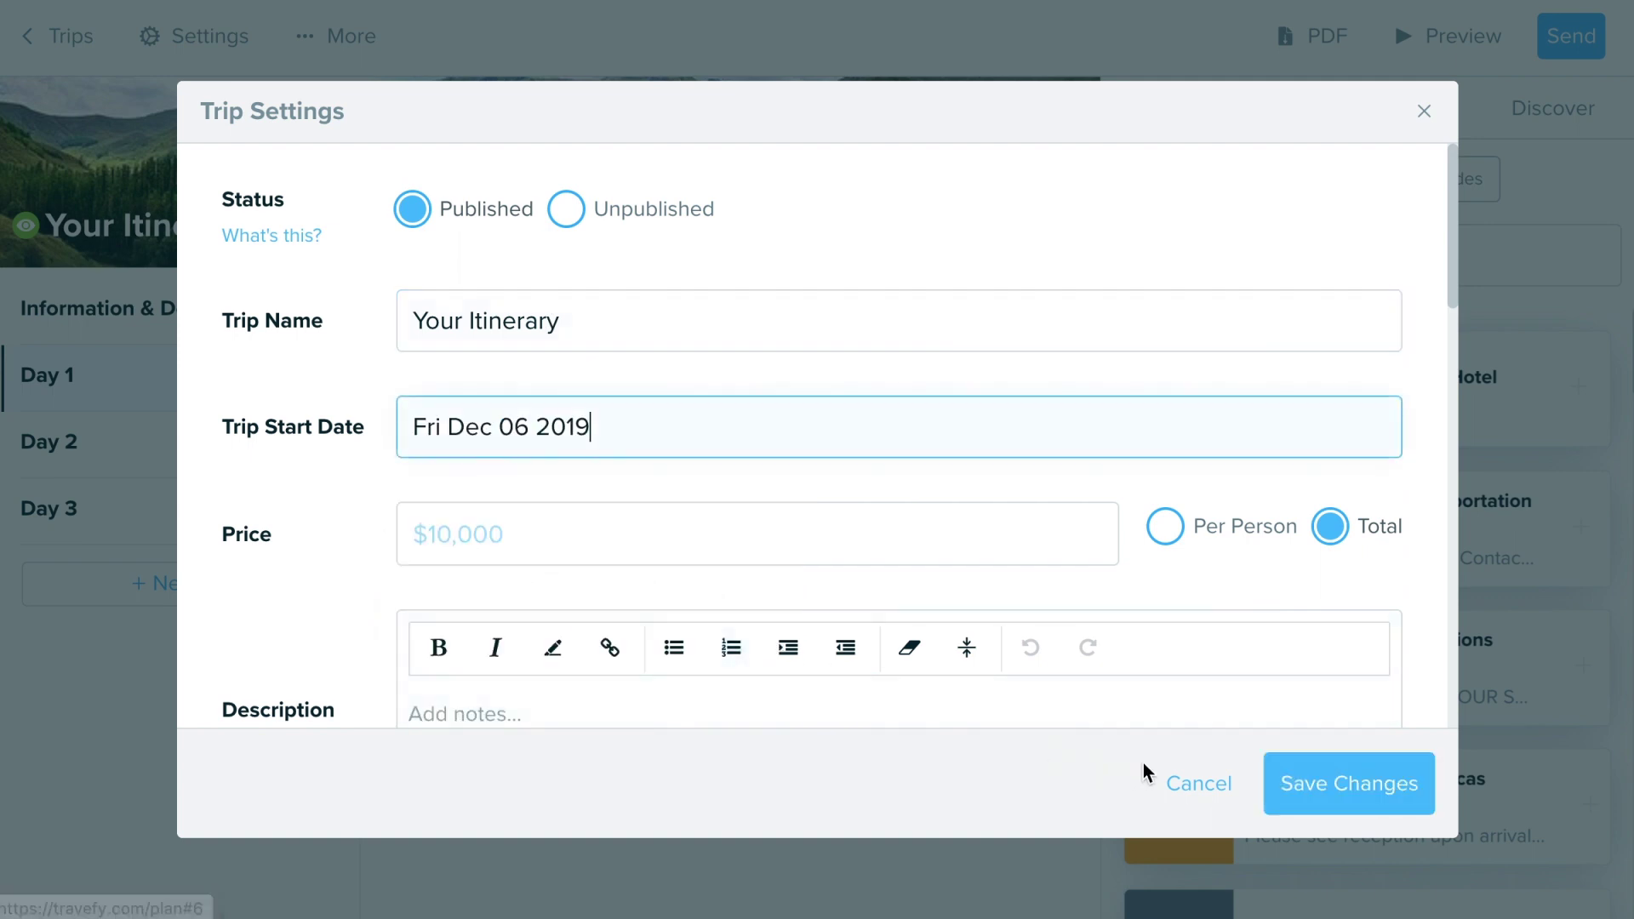
{"action": "left_click", "coordinate": [1317, 777]}
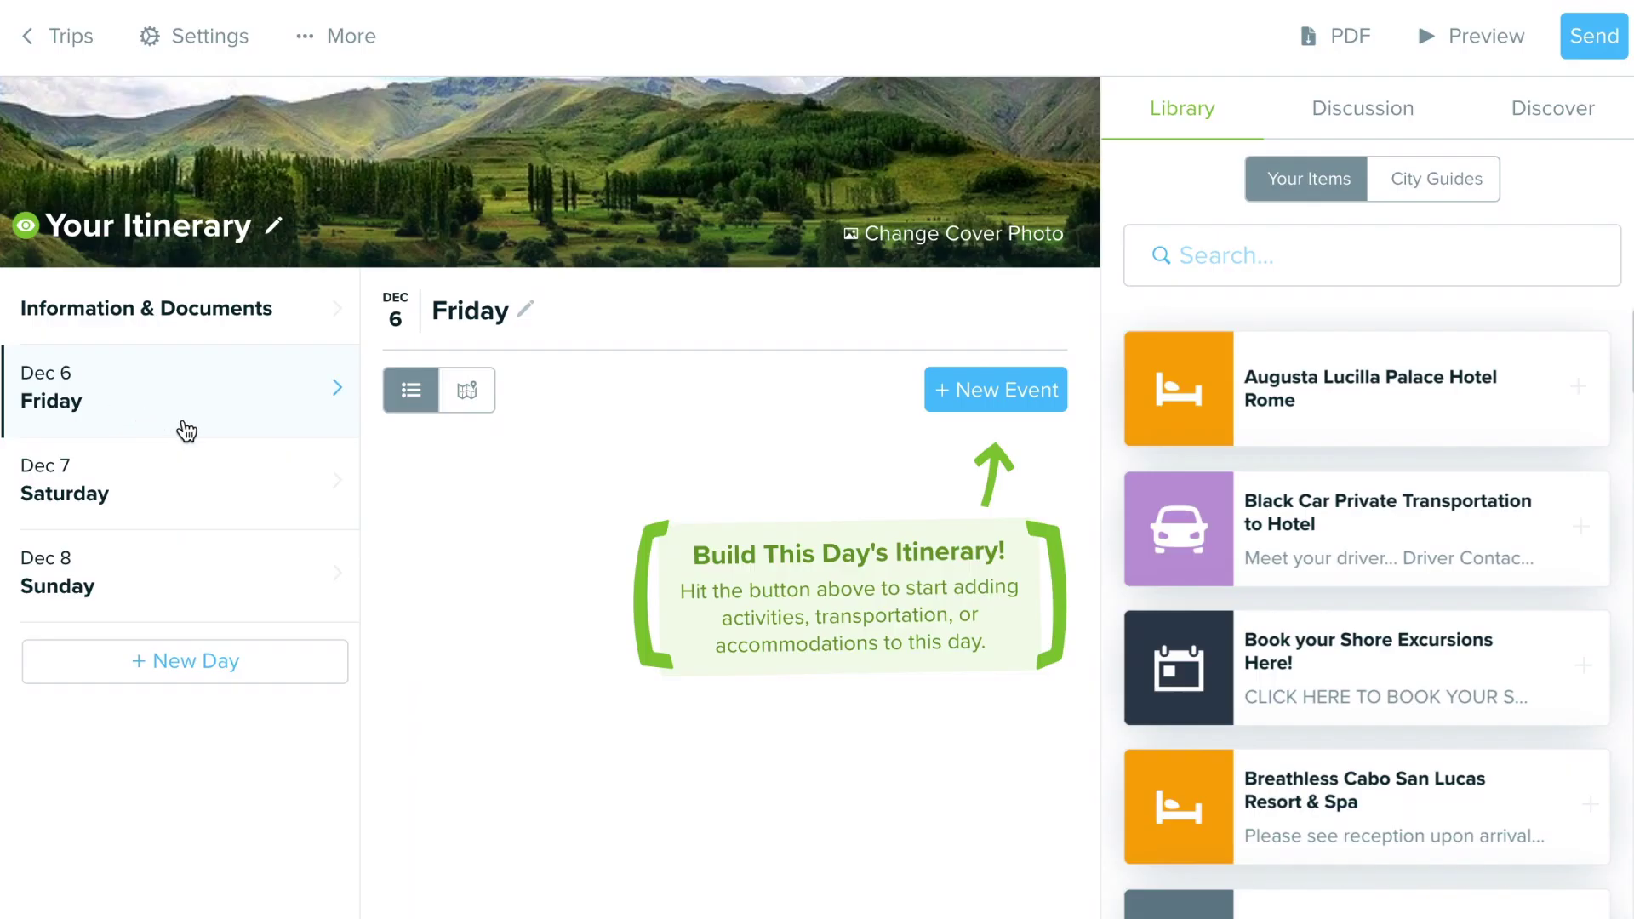
Step: Add a fourth day and drag it to the front so the trip runs Thursday Dec 5 to Sunday Dec 8
{"action": "scroll", "coordinate": [153, 664], "scroll_direction": "down", "scroll_amount": 1}
{"action": "left_click", "coordinate": [154, 662]}
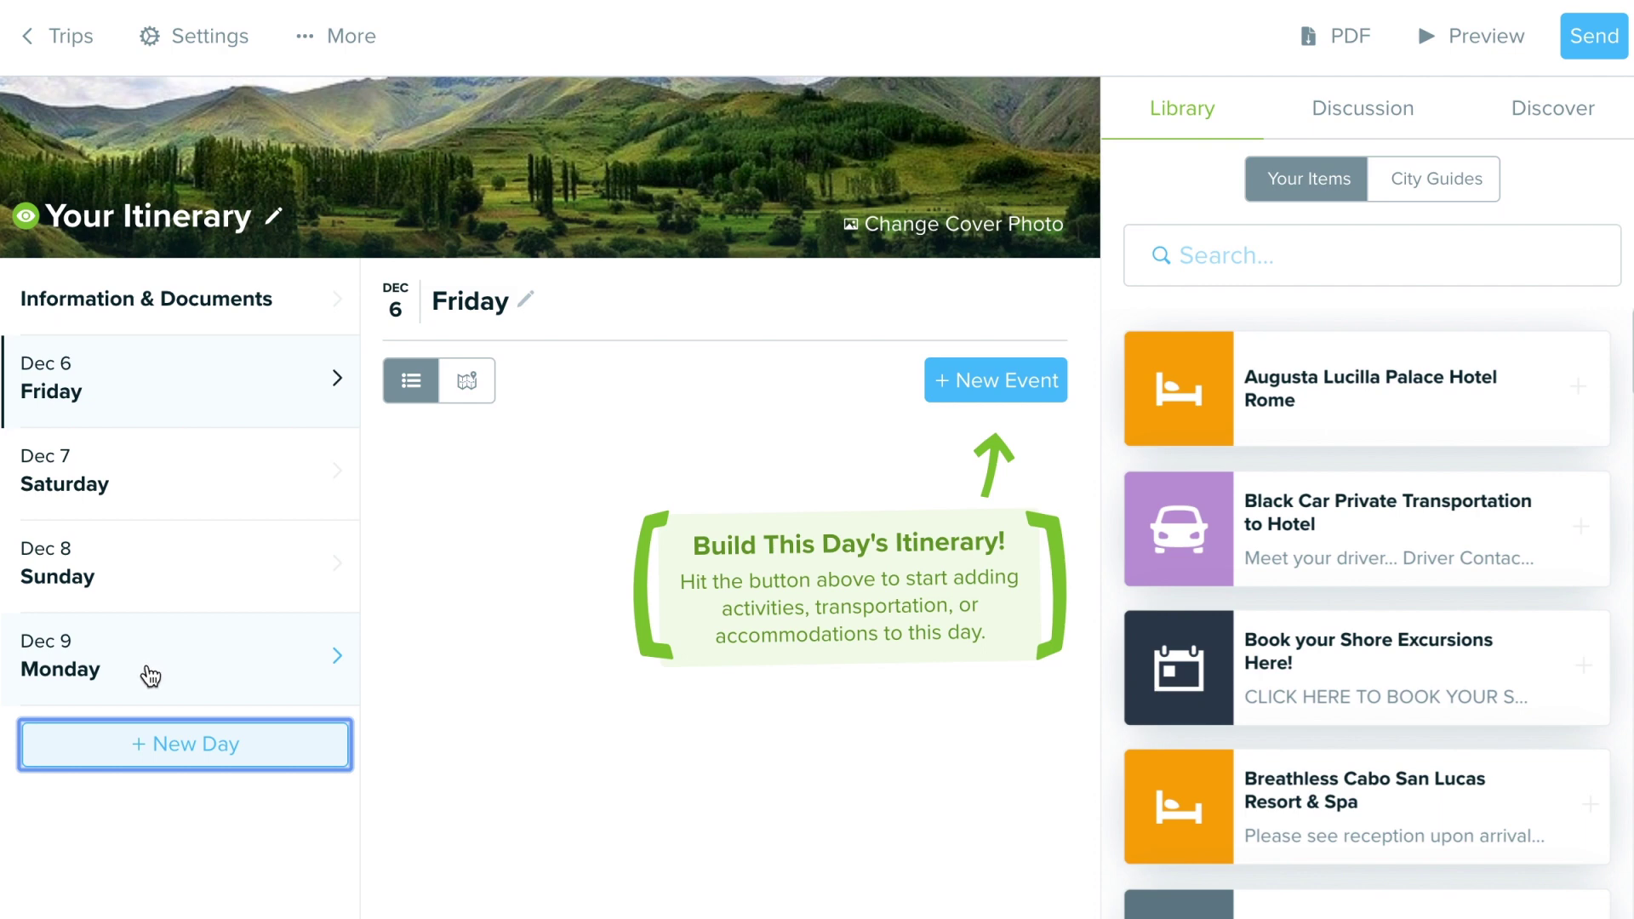
{"action": "left_click_drag", "start_coordinate": [151, 676], "coordinate": [65, 395]}
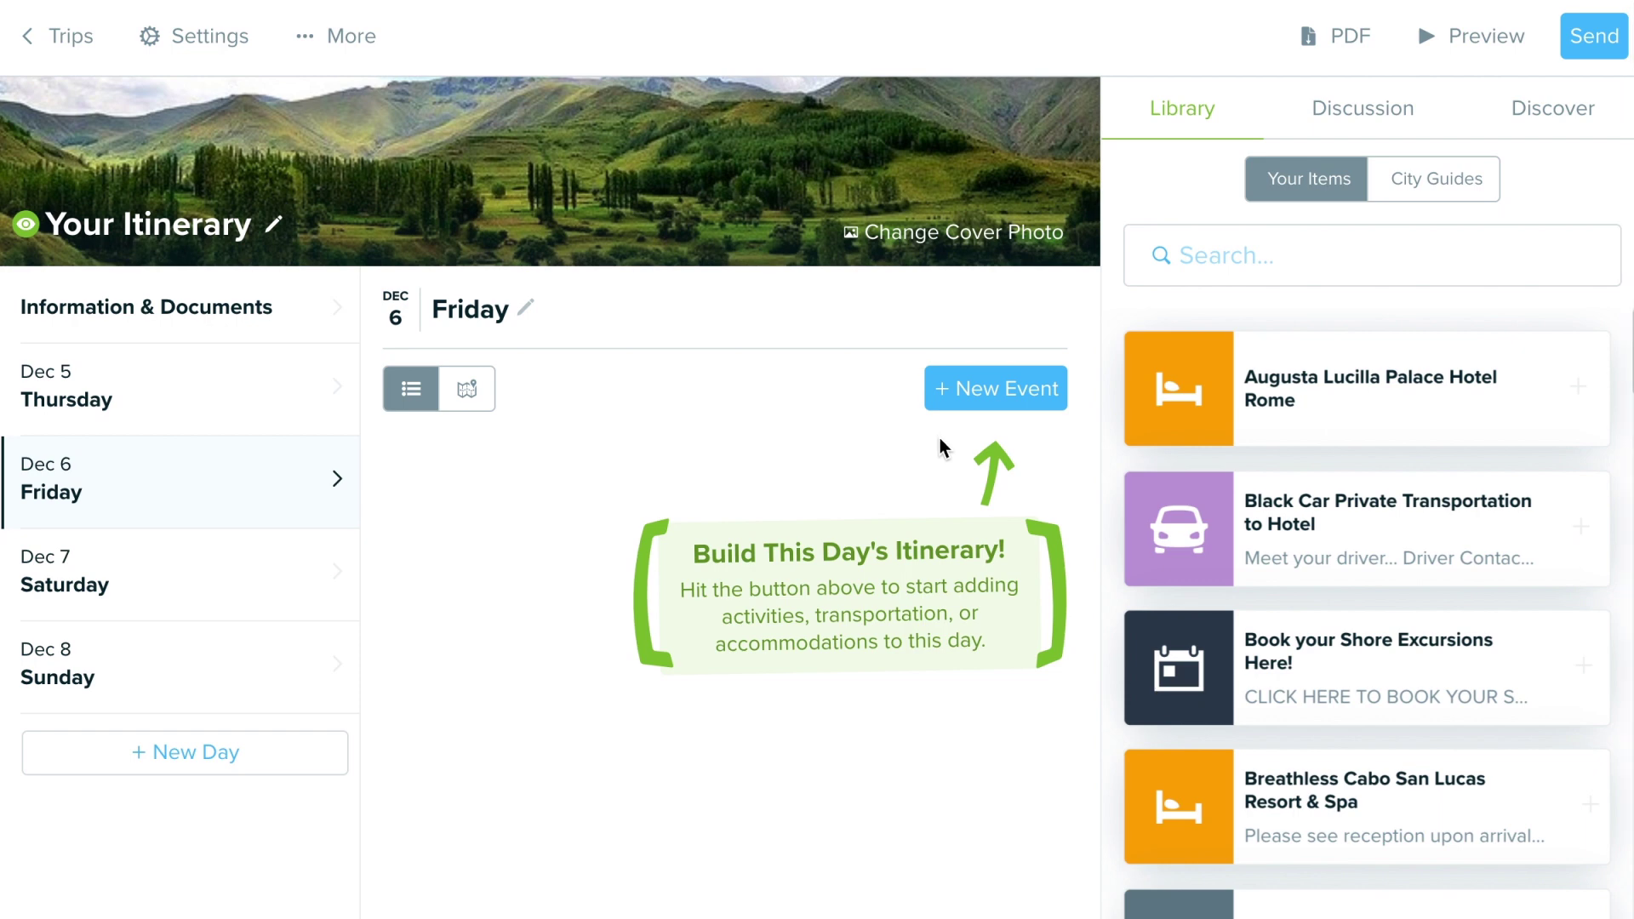
{"action": "left_click", "coordinate": [986, 407]}
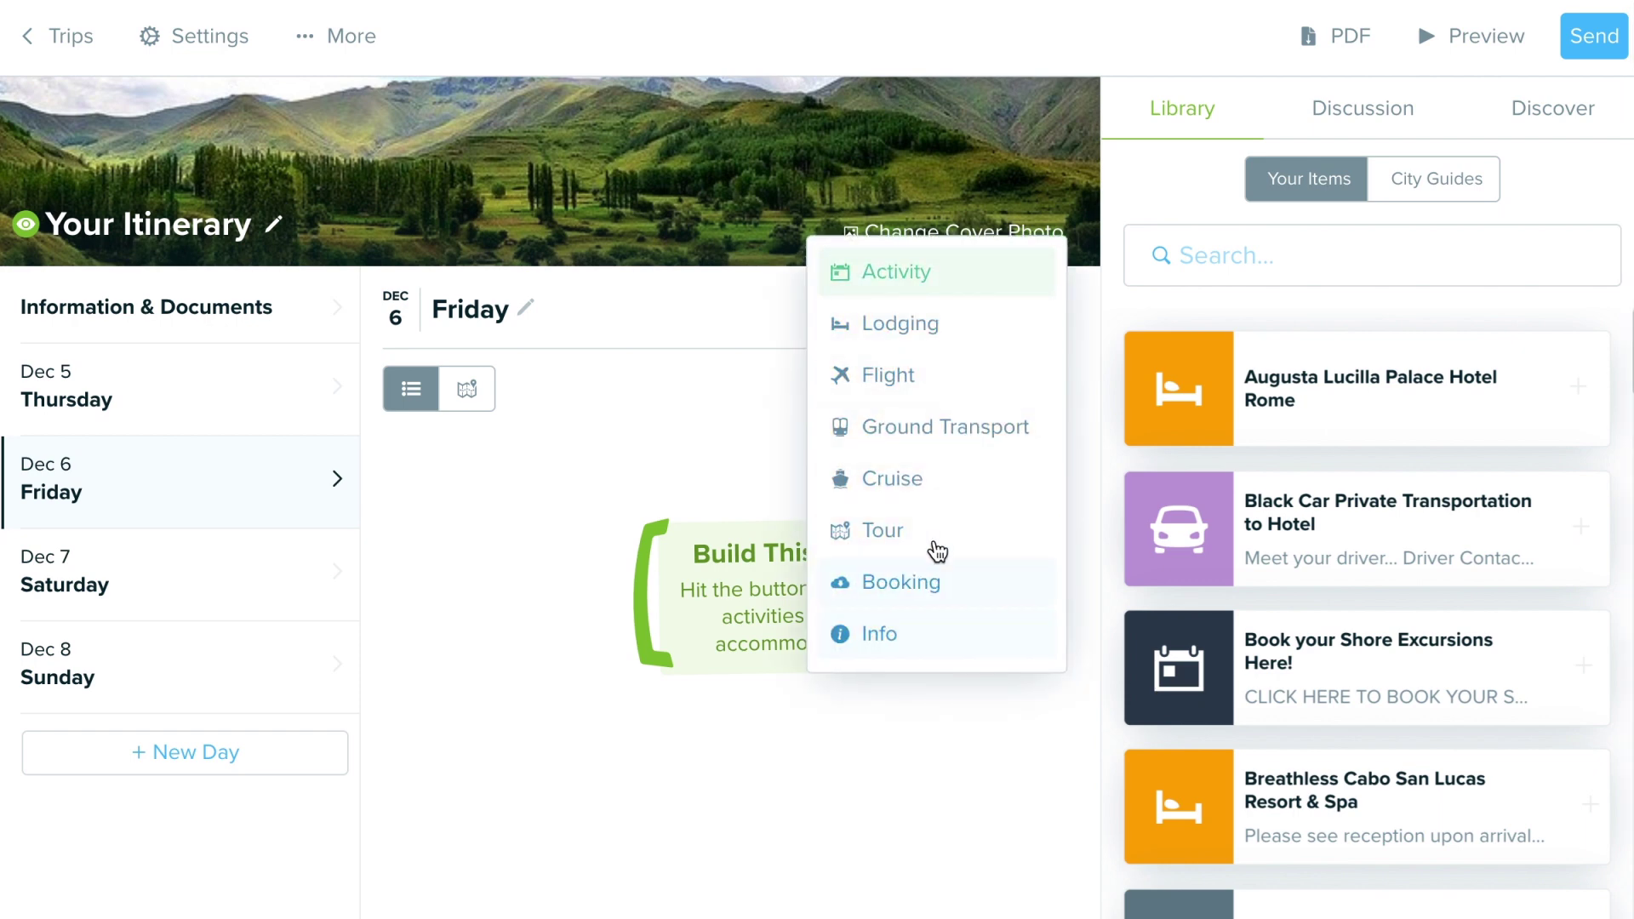
{"action": "left_click", "coordinate": [763, 427]}
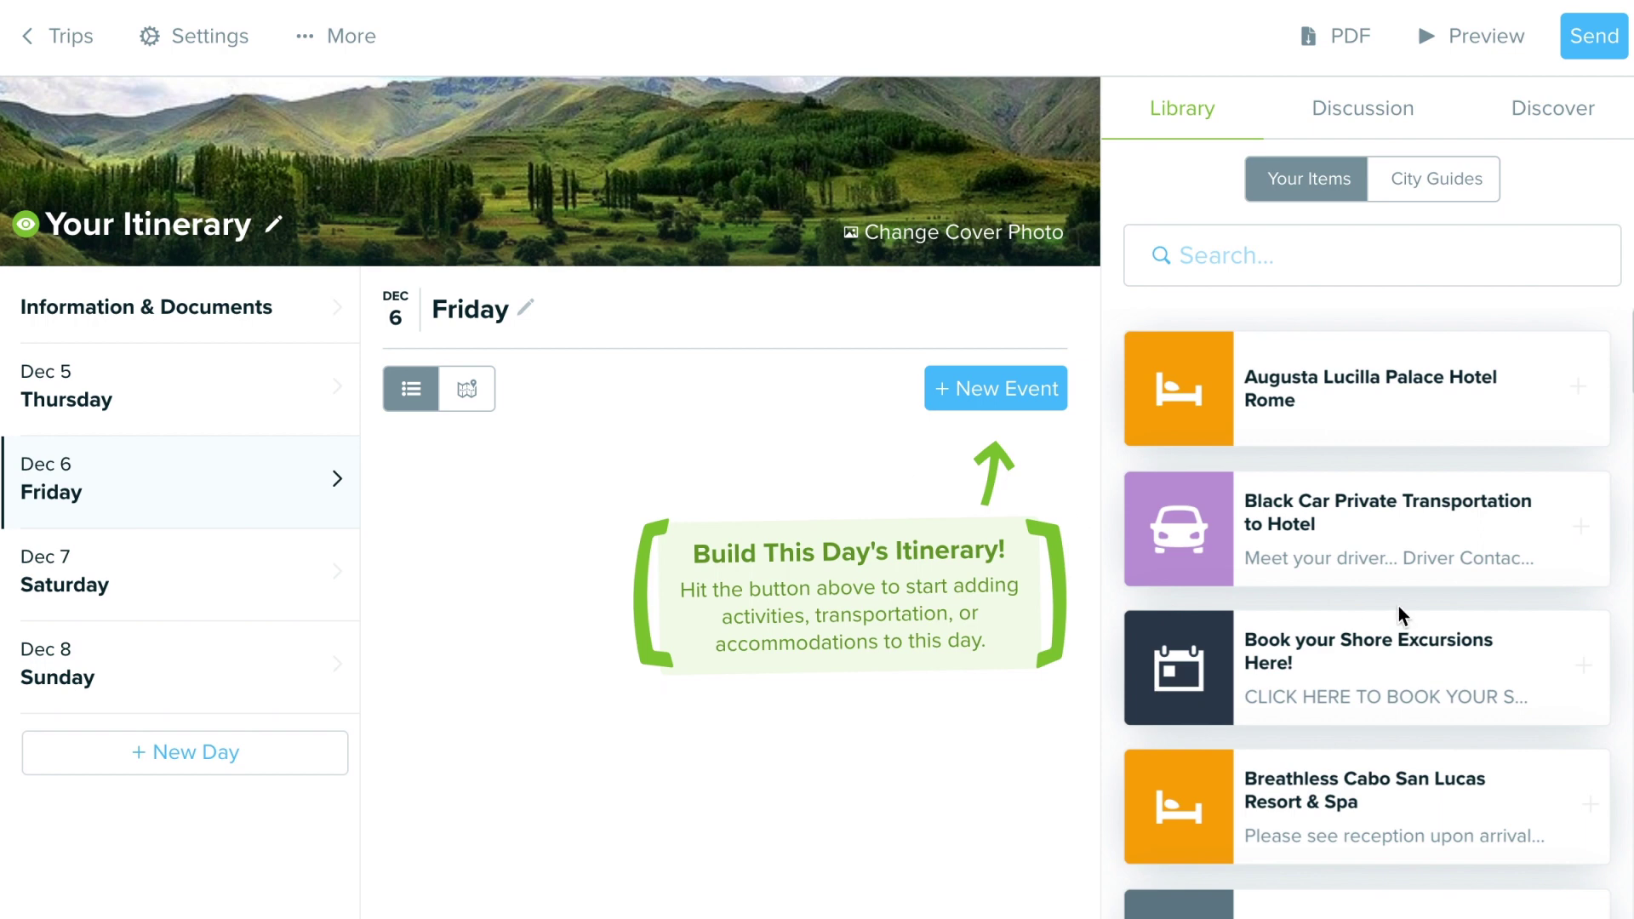
{"action": "scroll", "coordinate": [1450, 599], "scroll_direction": "down", "scroll_amount": 4}
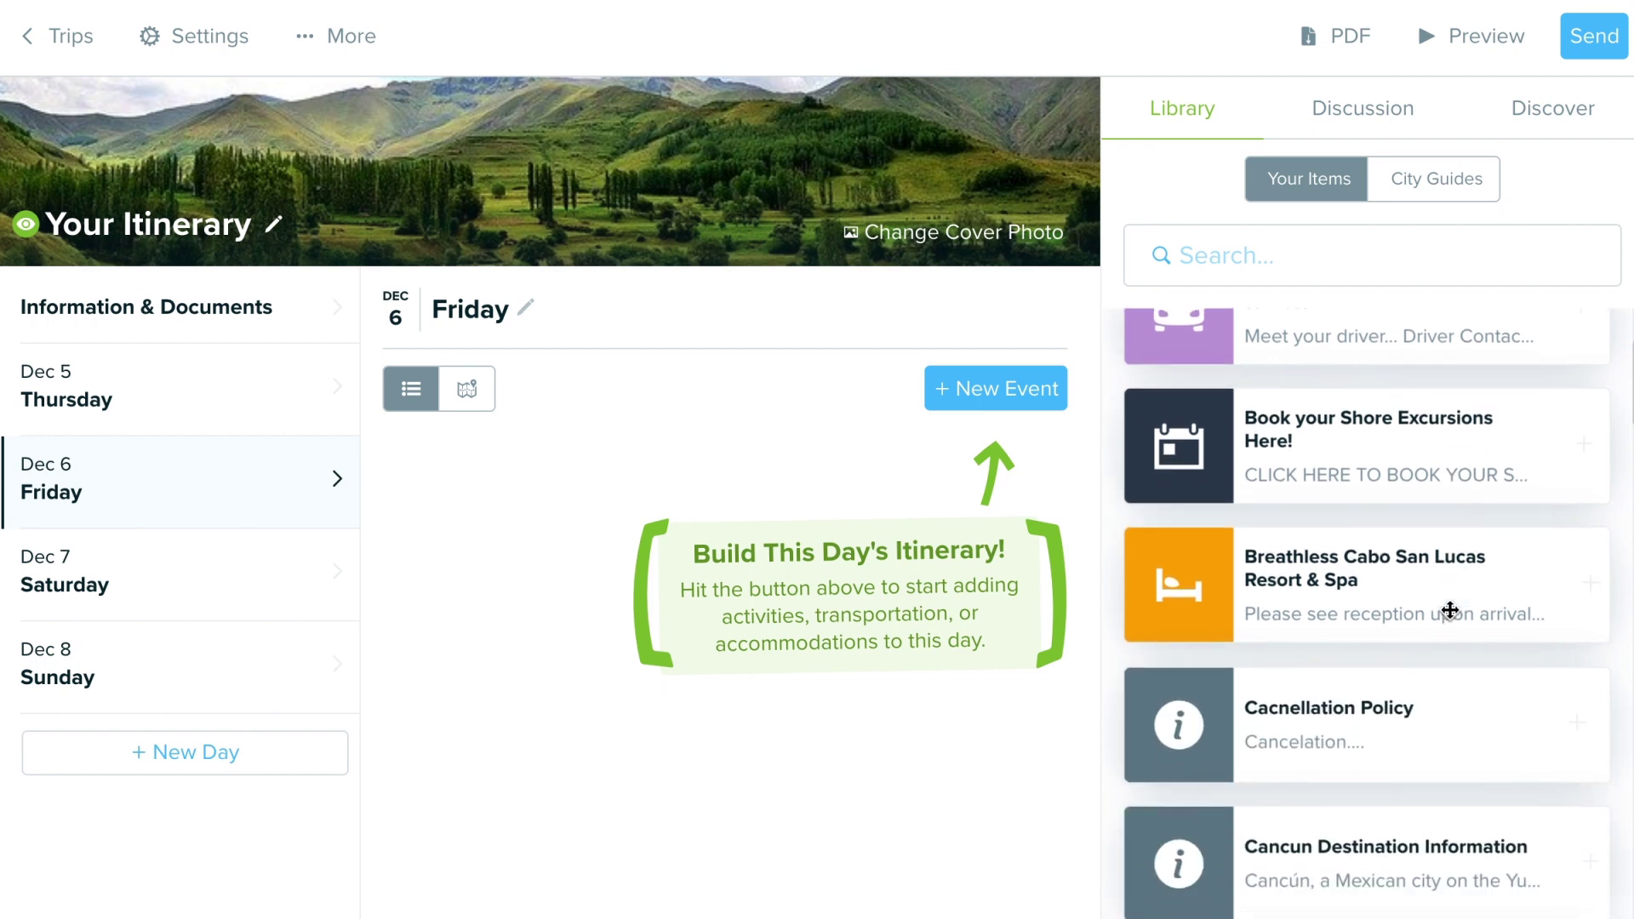
{"action": "scroll", "coordinate": [1450, 610], "scroll_direction": "down", "scroll_amount": 1}
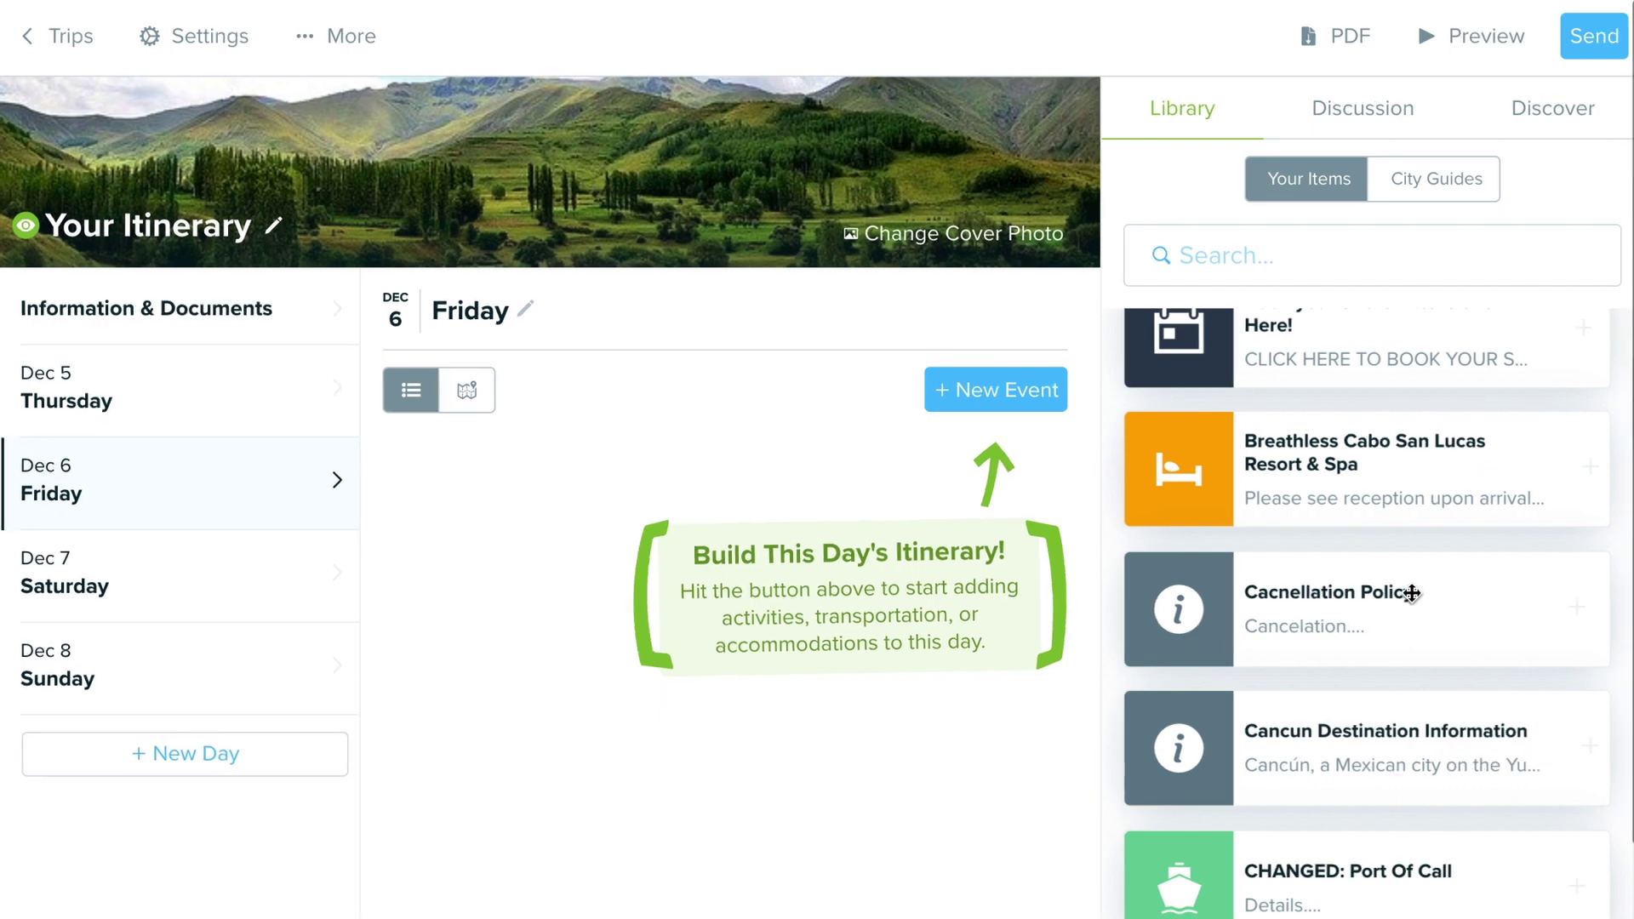
{"action": "scroll", "coordinate": [1409, 591], "scroll_direction": "up", "scroll_amount": 1}
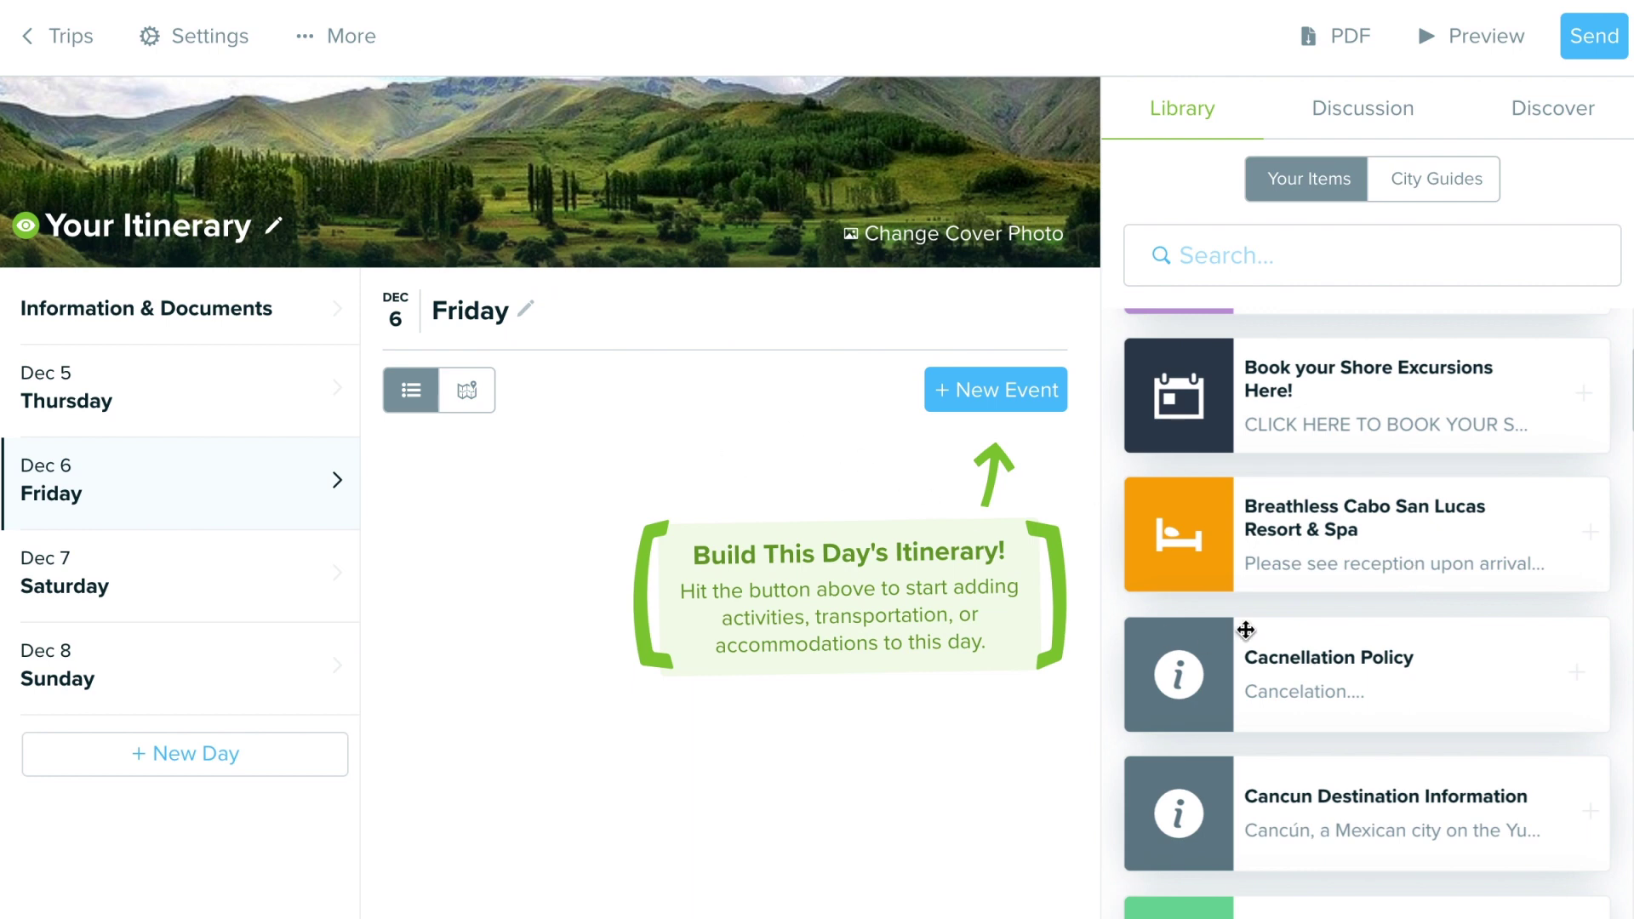
Step: Drag the saved Breathless Cabo San Lucas Resort & Spa lodging onto Friday, Dec 6
{"action": "left_click_drag", "start_coordinate": [1288, 543], "coordinate": [743, 784]}
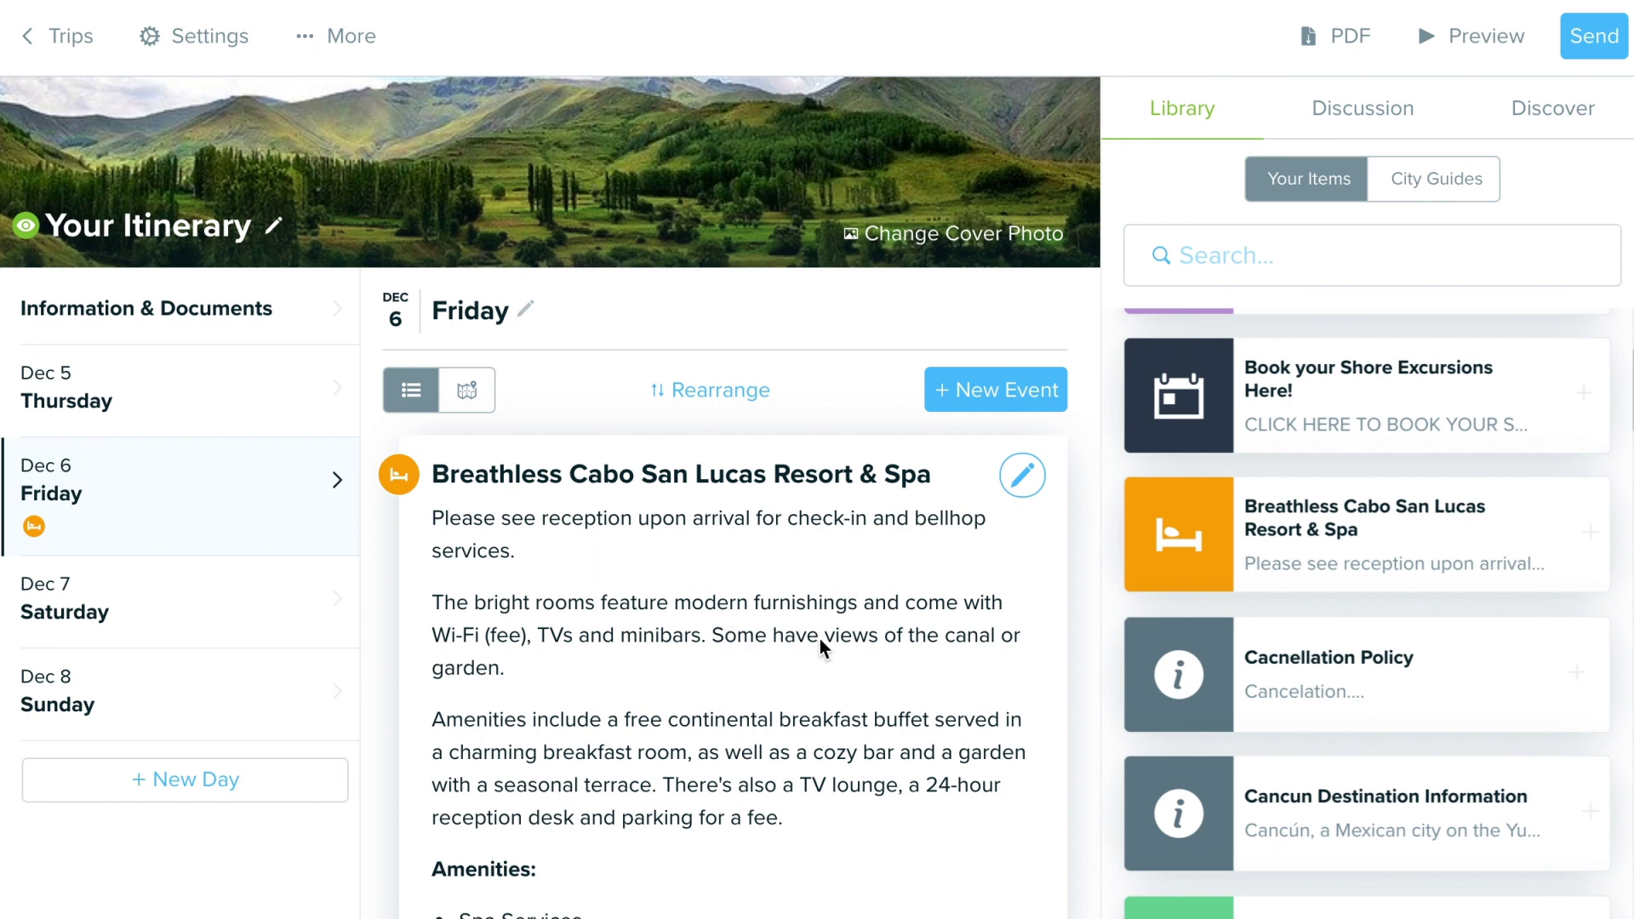
{"action": "scroll", "coordinate": [819, 640], "scroll_direction": "down", "scroll_amount": 10}
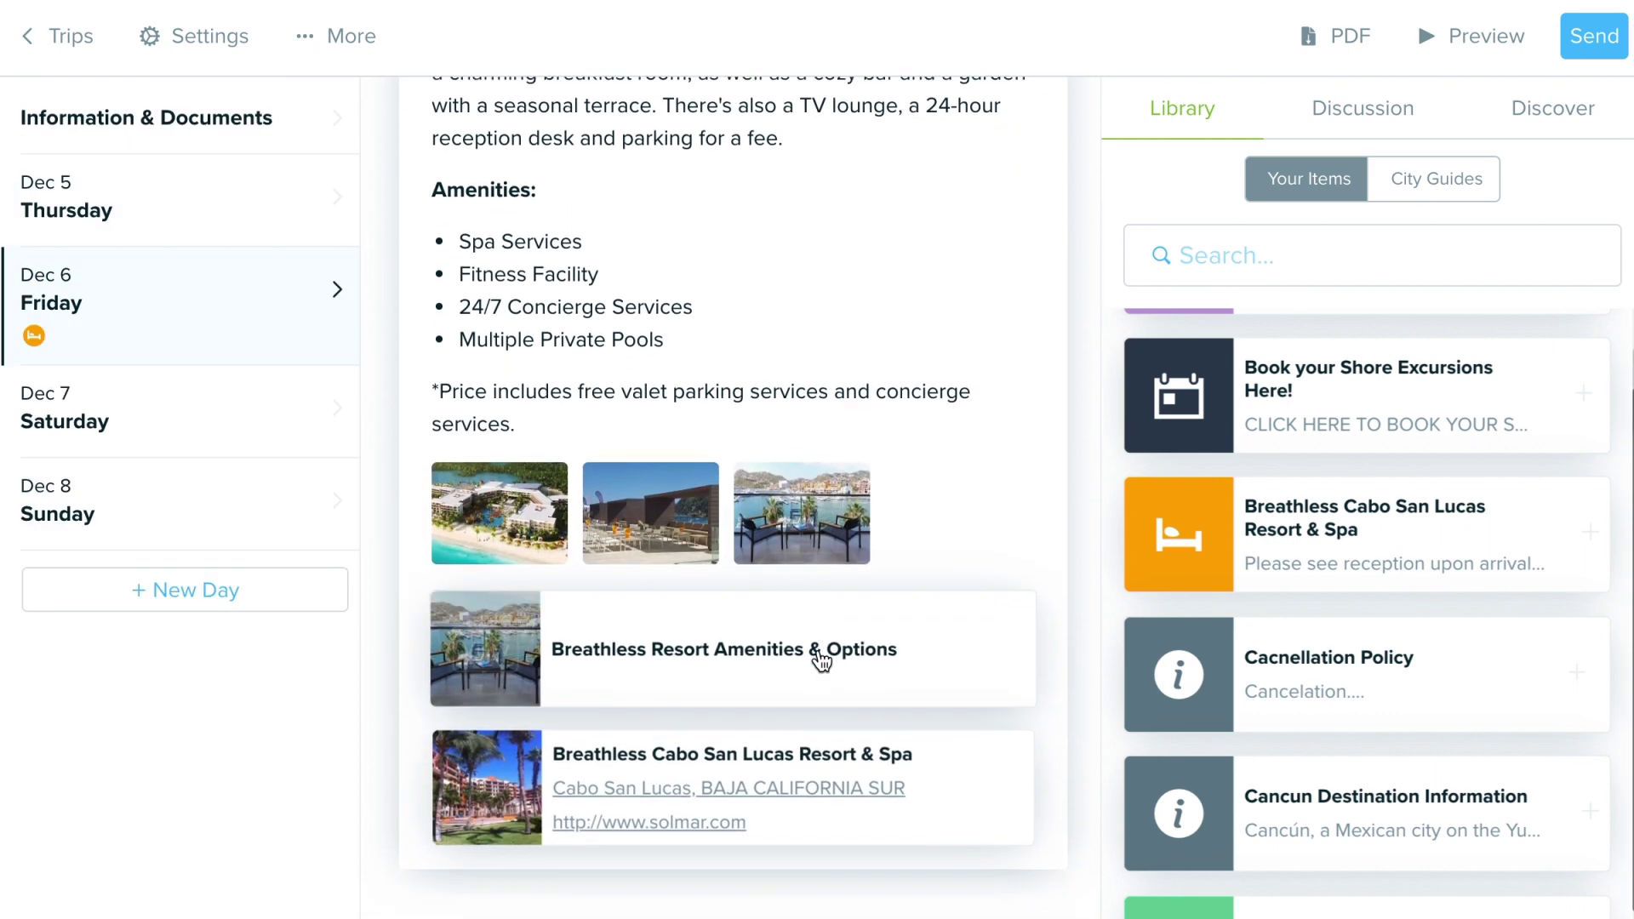
{"action": "scroll", "coordinate": [819, 655], "scroll_direction": "up", "scroll_amount": 6}
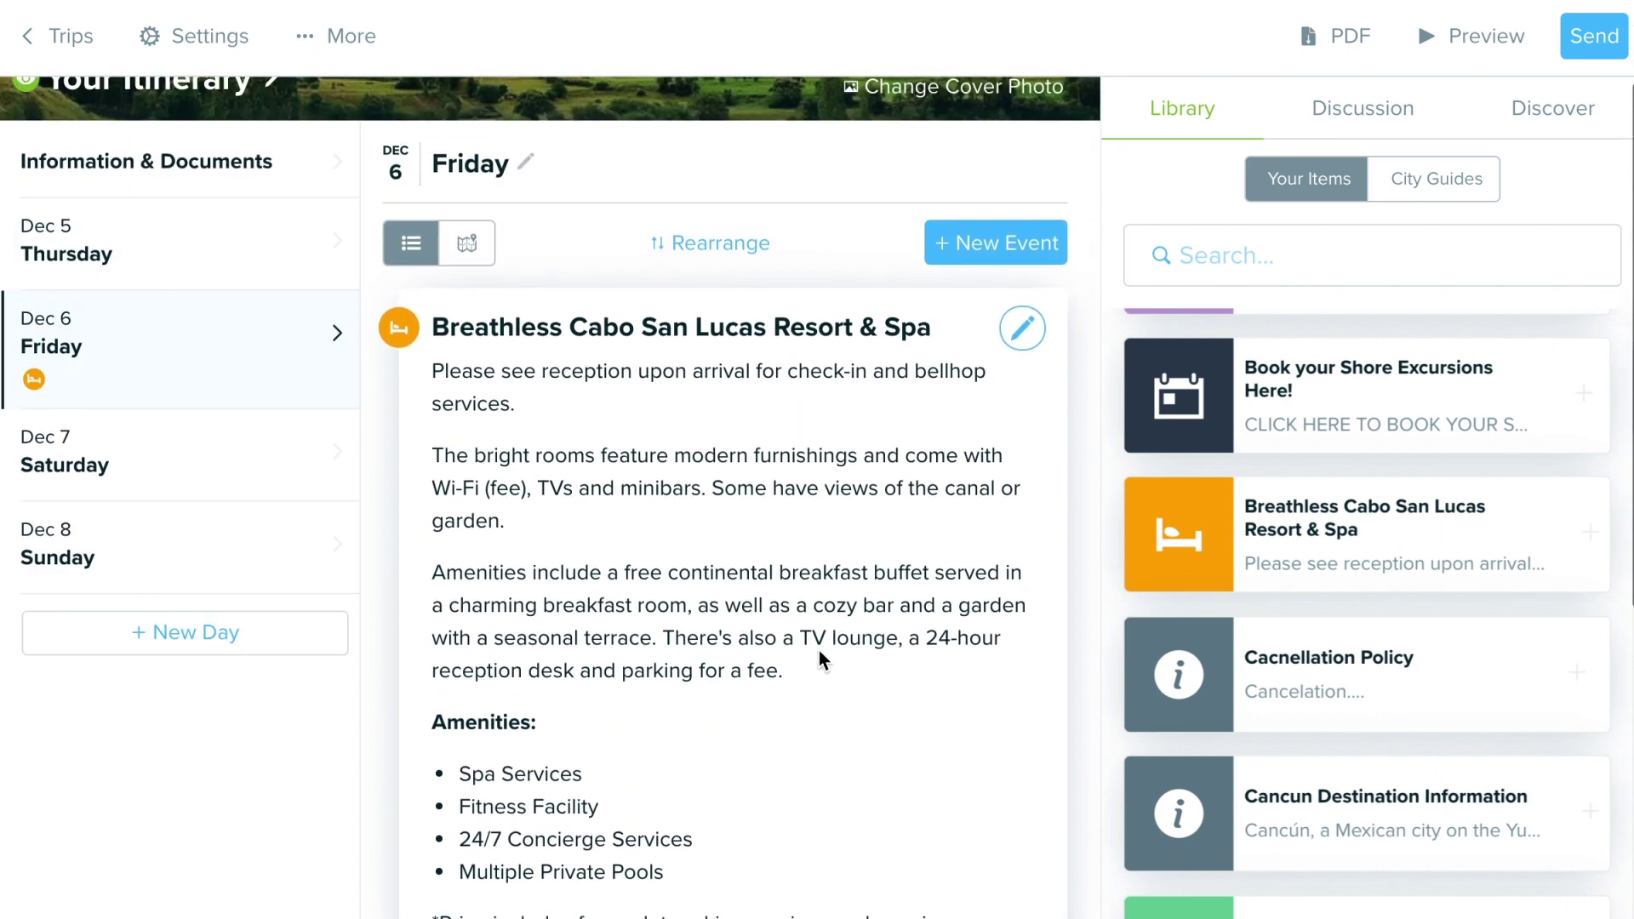
{"action": "scroll", "coordinate": [818, 650], "scroll_direction": "up", "scroll_amount": 2}
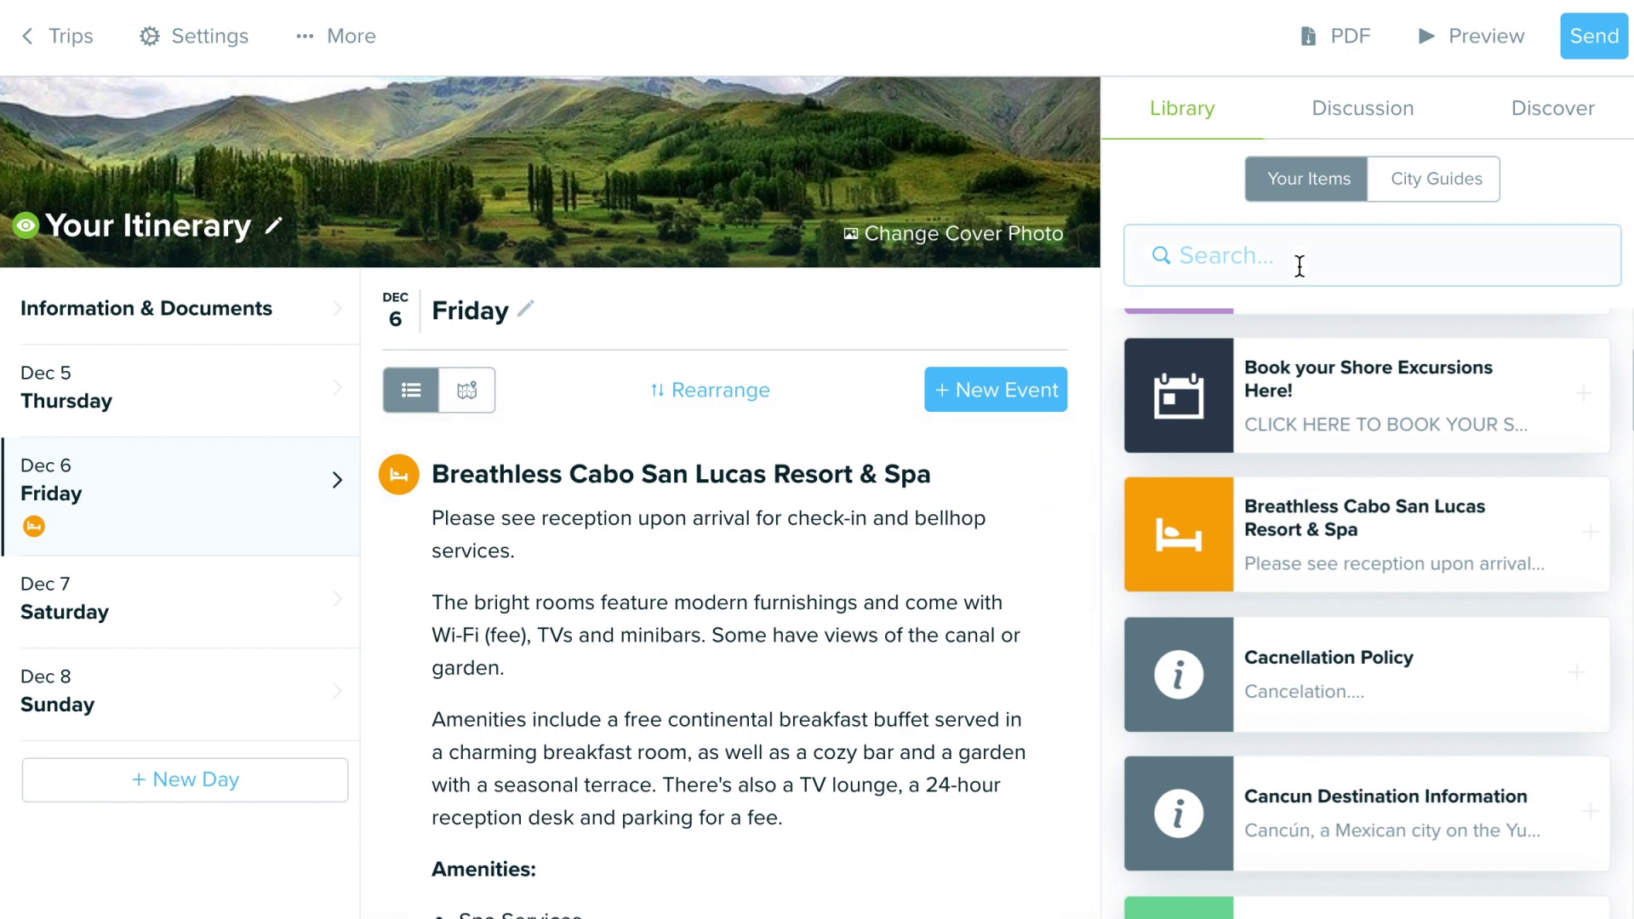
Step: Switch the Library panel to City Guides, glance at Discussion, and return to Library
{"action": "left_click", "coordinate": [1408, 178]}
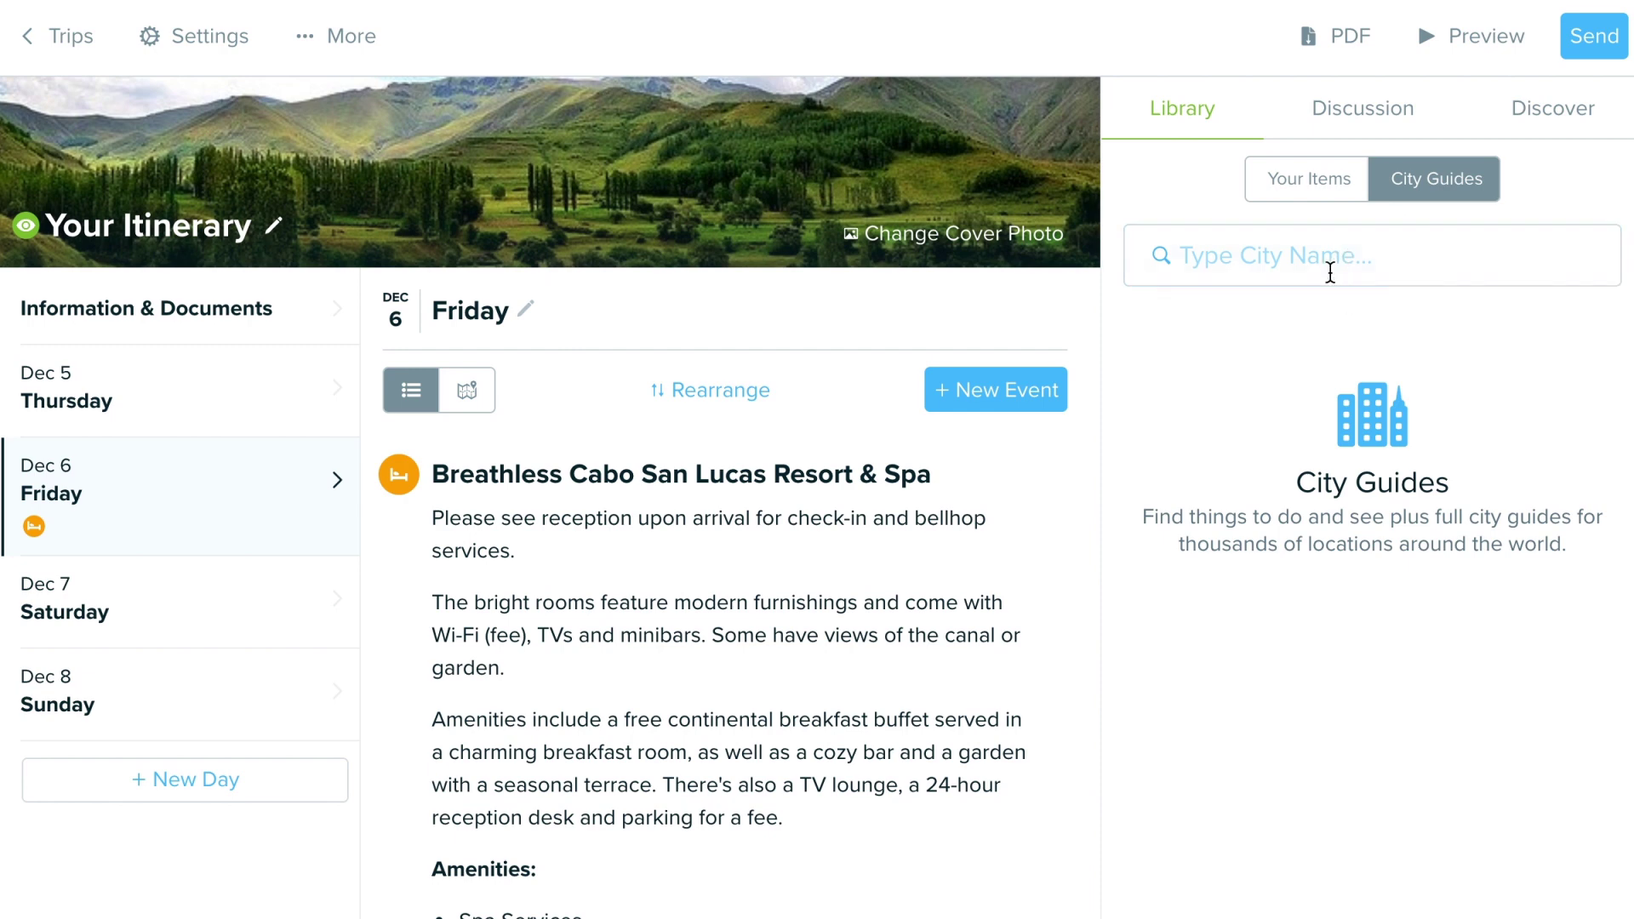
{"action": "left_click", "coordinate": [1343, 127]}
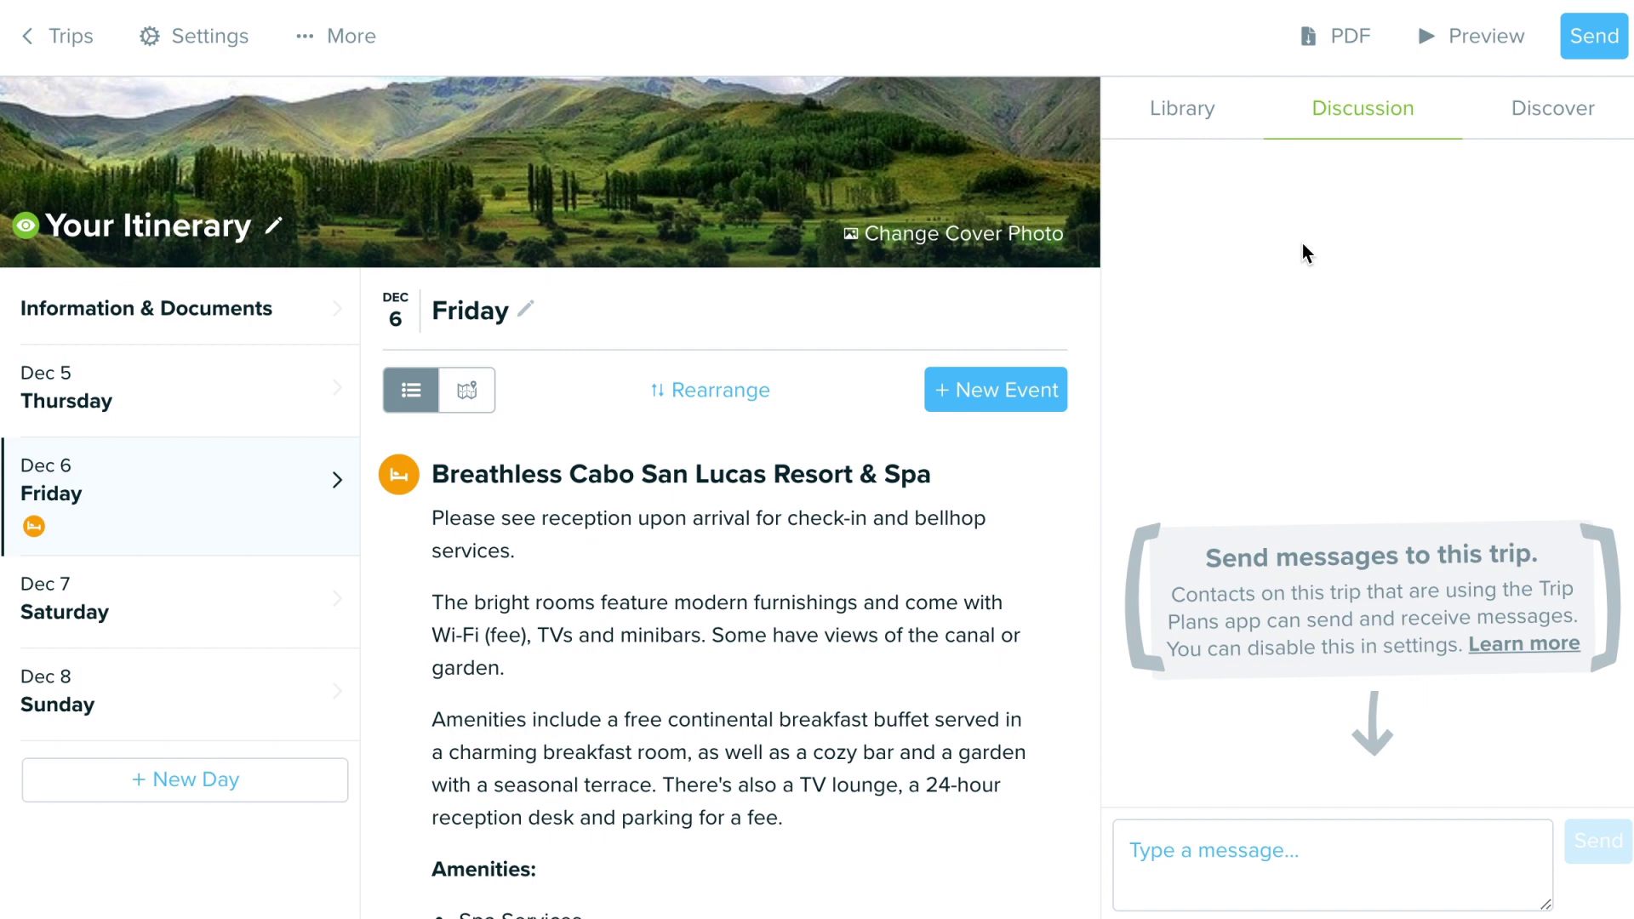
{"action": "left_click", "coordinate": [1204, 133]}
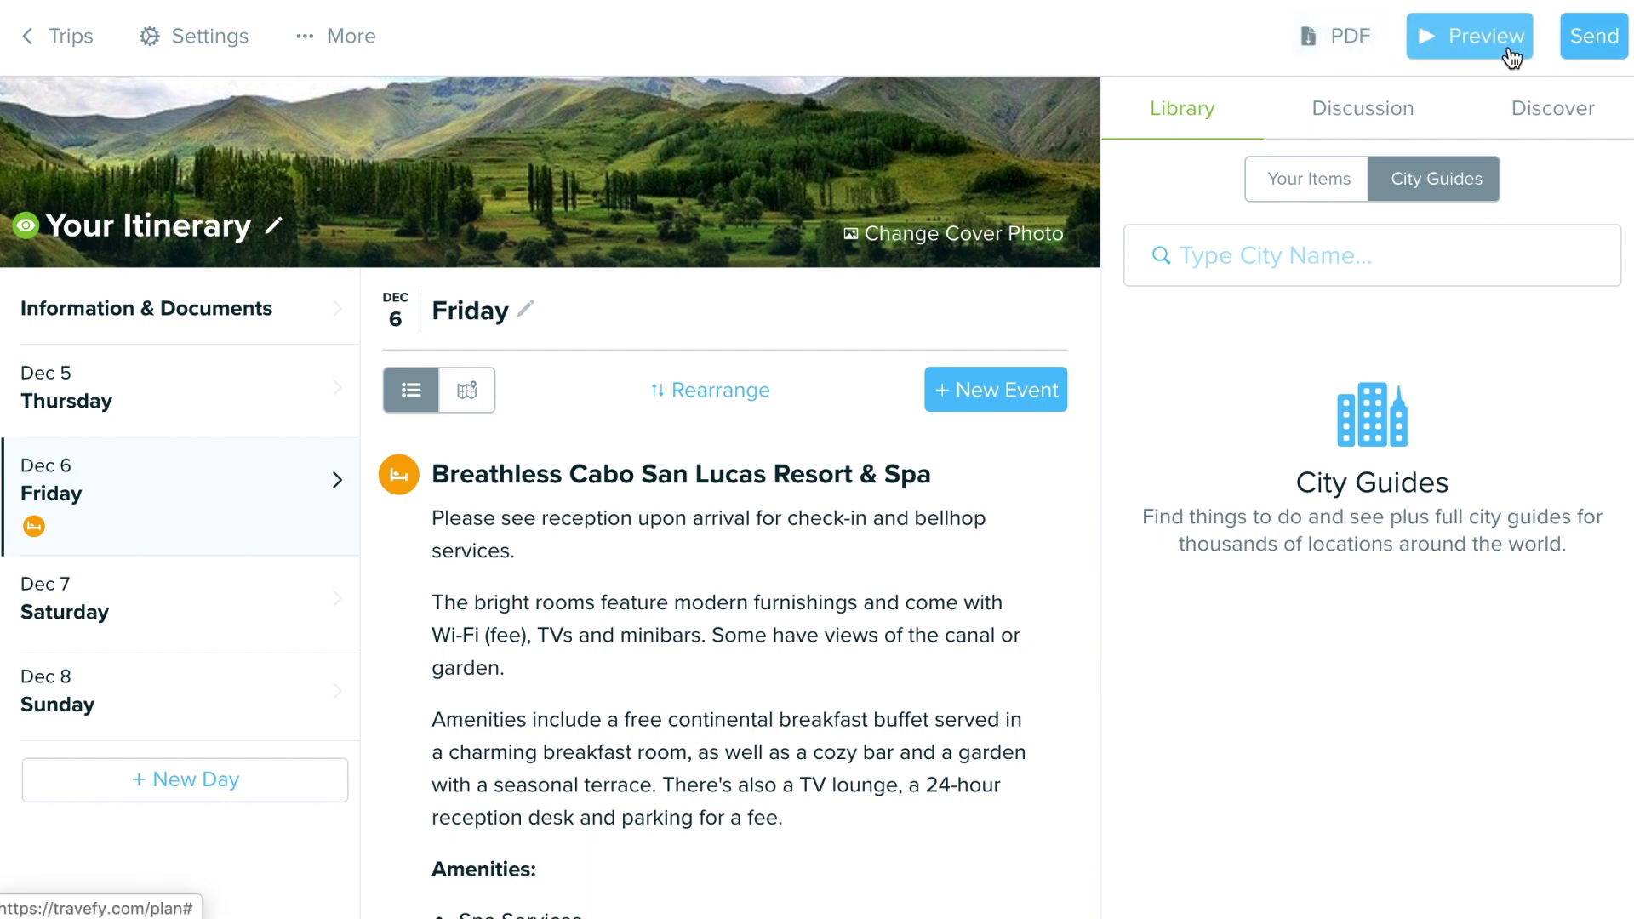
{"action": "left_click", "coordinate": [1571, 51]}
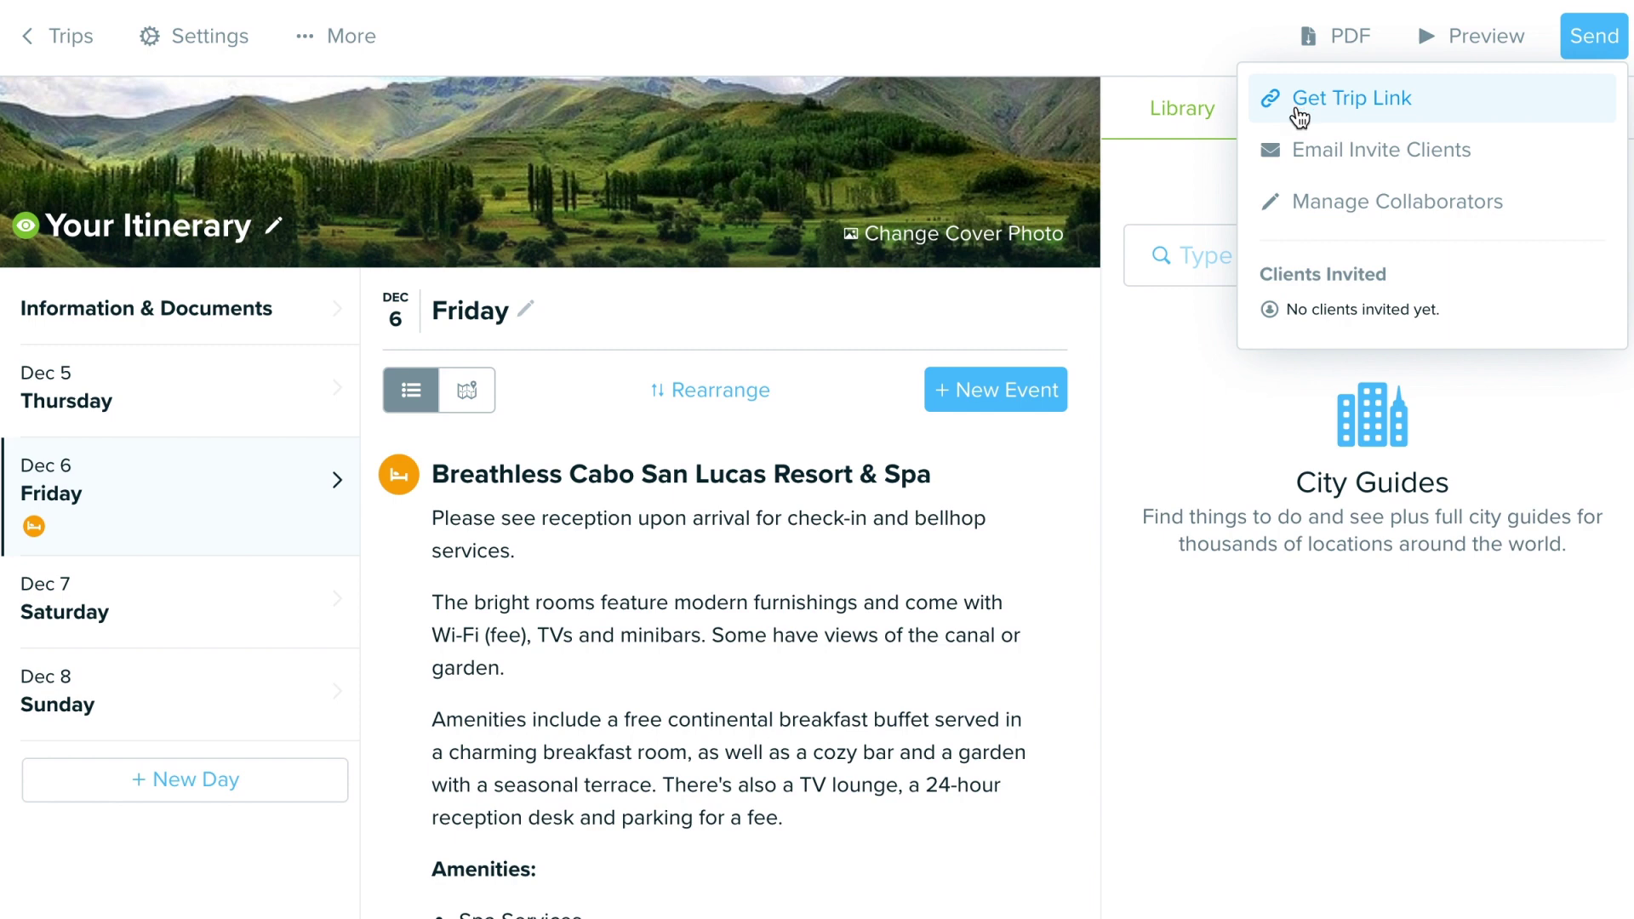
{"action": "left_click", "coordinate": [1090, 54]}
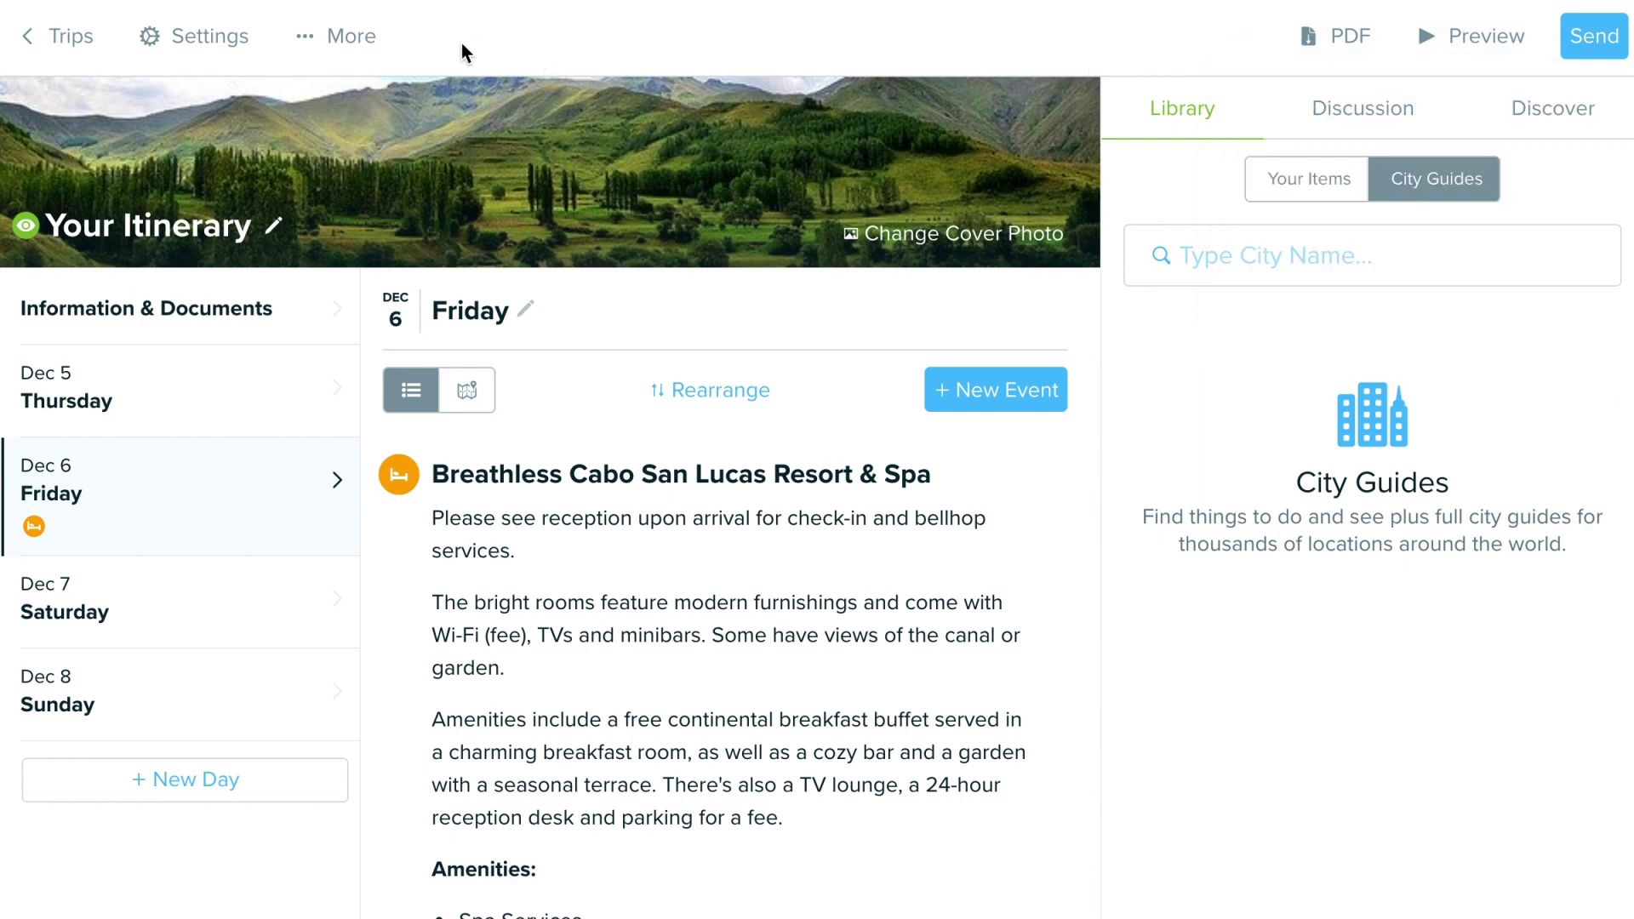
{"action": "left_click", "coordinate": [336, 47]}
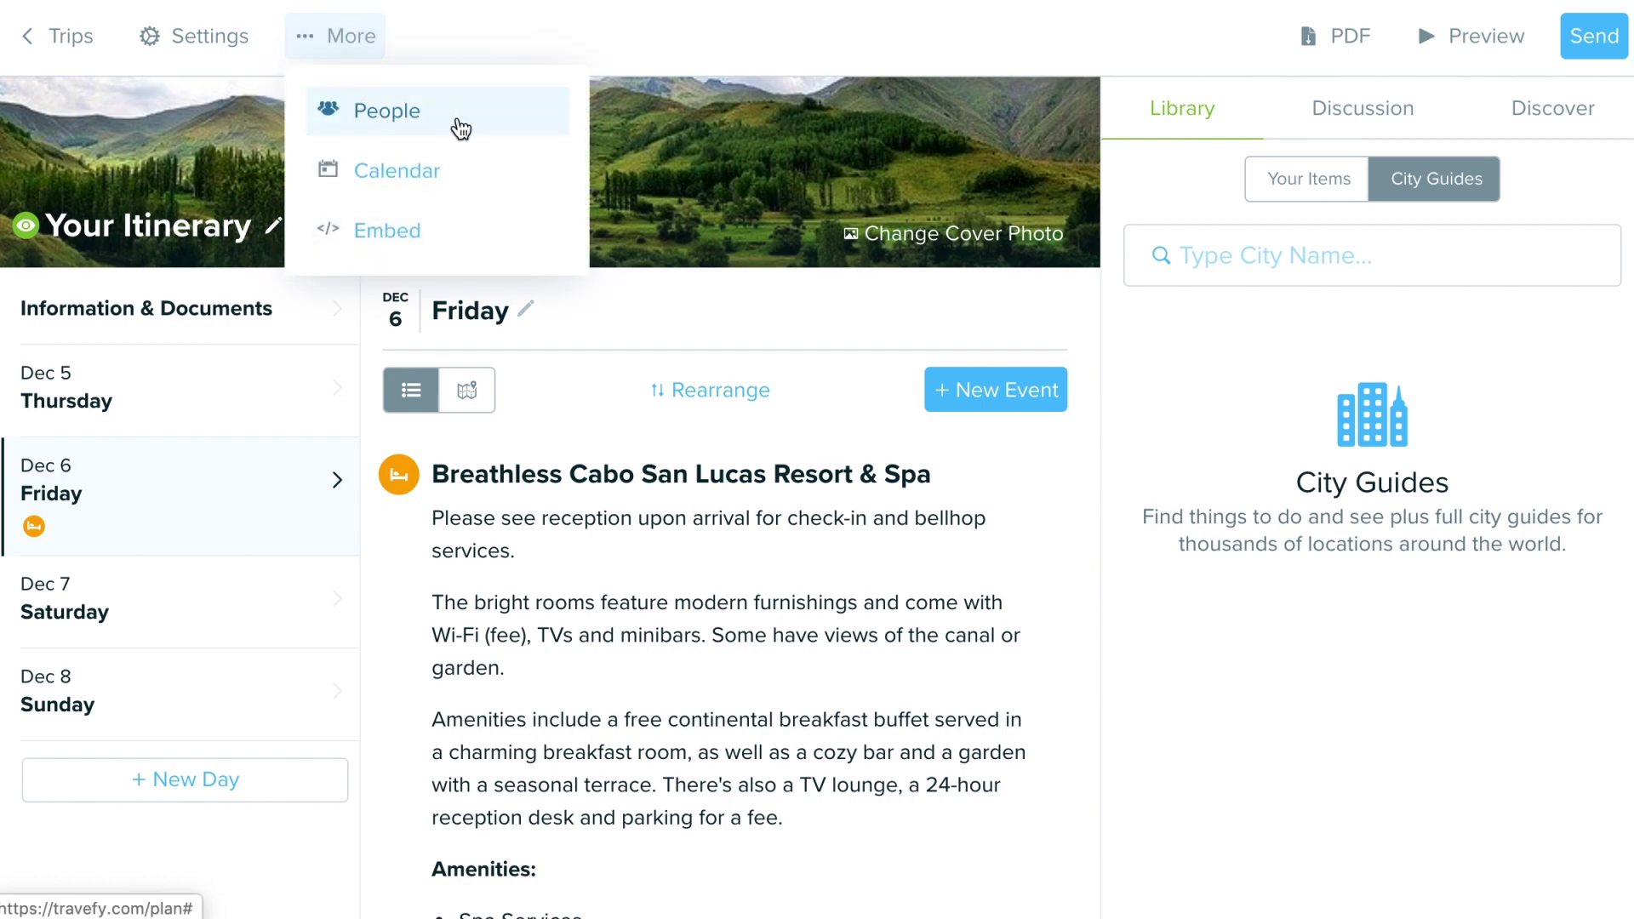
{"action": "left_click", "coordinate": [460, 127]}
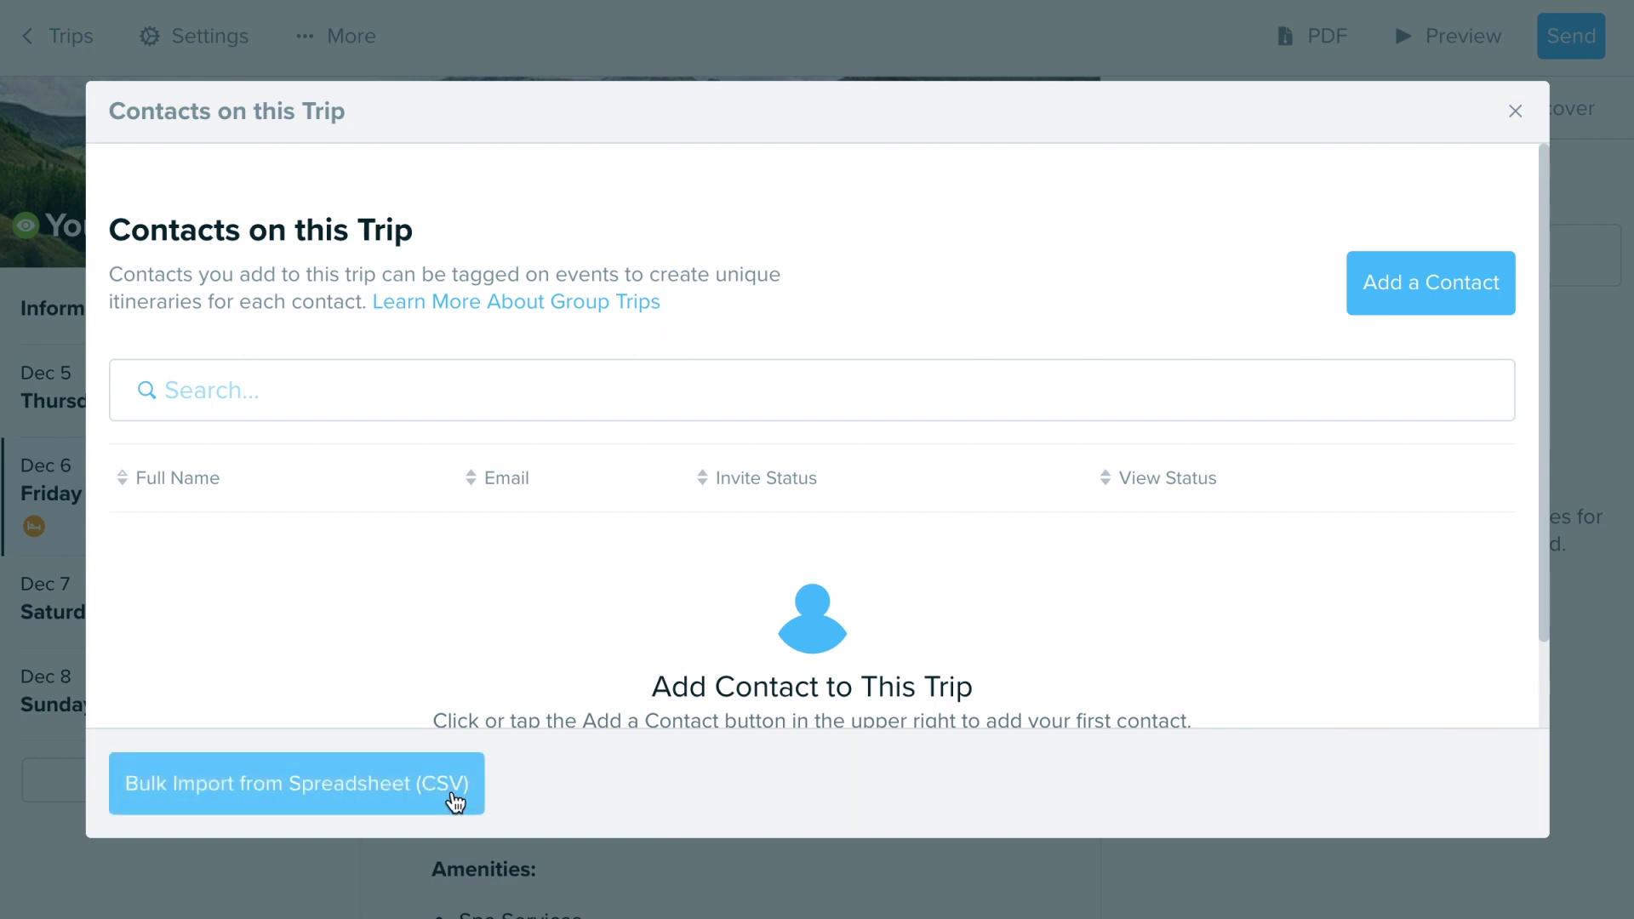
{"action": "left_click", "coordinate": [1513, 111]}
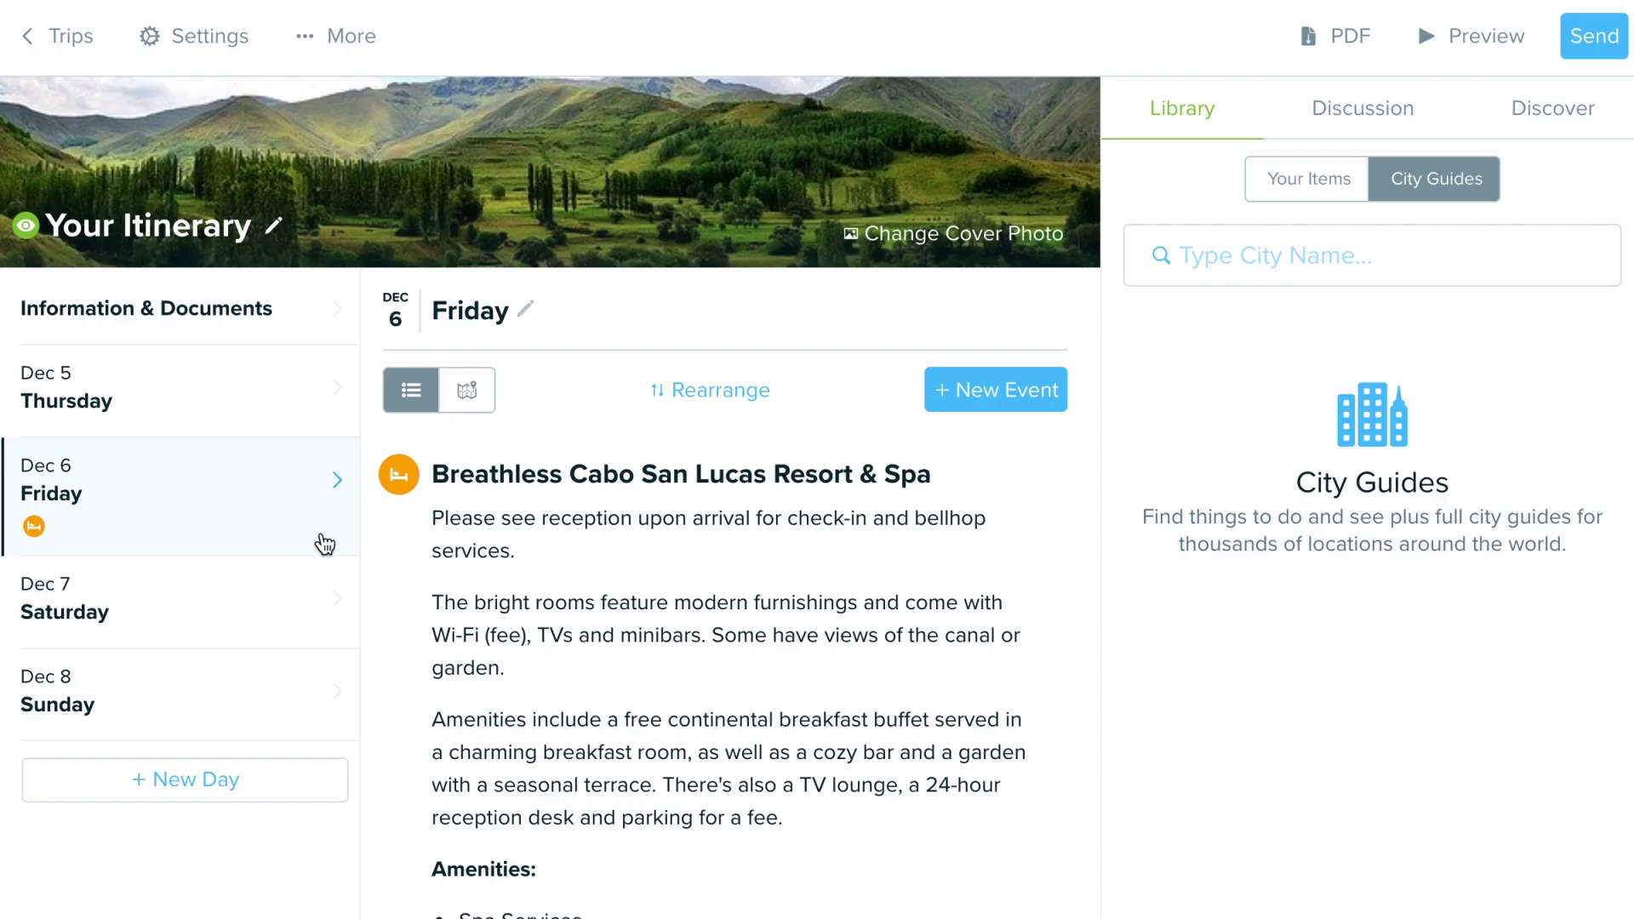